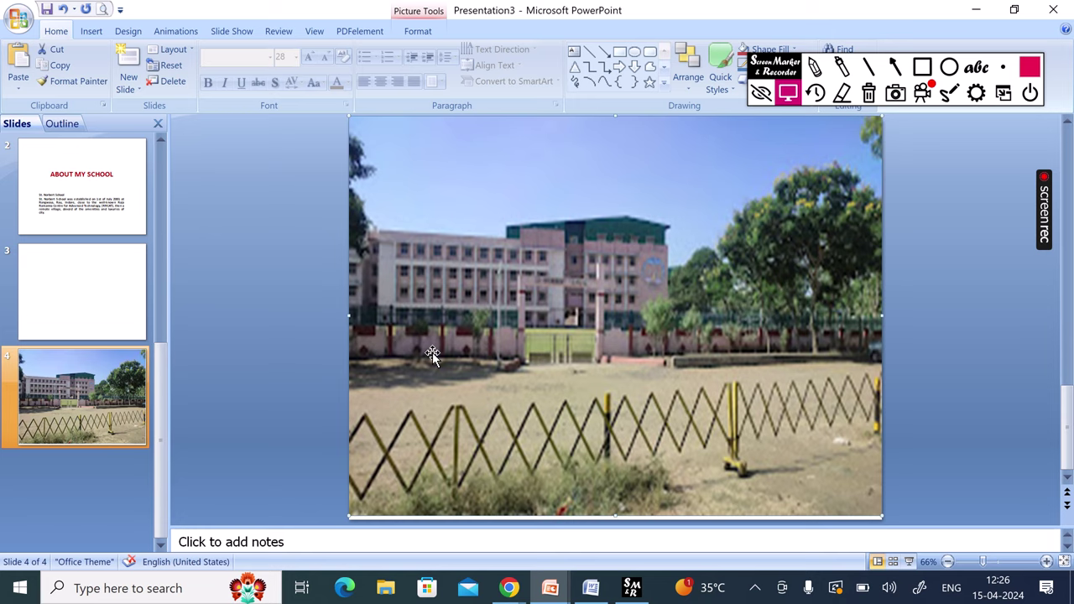
- Draw a text box over the photo's fence, then select 'ST. NORBERT SCHOOL' on the title slide
left_click(574, 52)
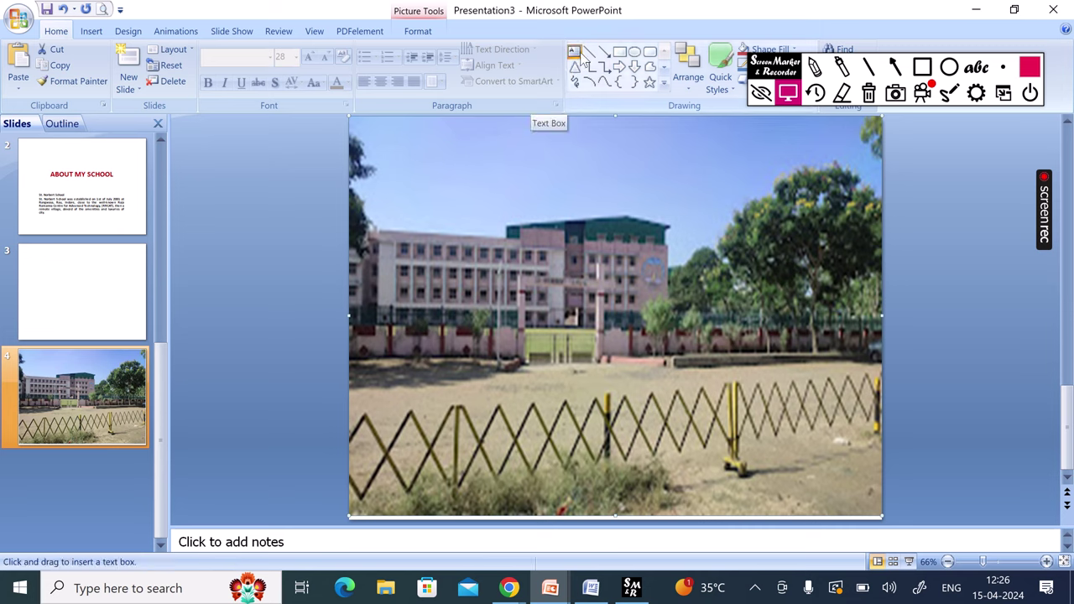
mouse_move(424, 406)
left_mouse_down()
mouse_move(767, 431)
mouse_move(807, 446)
left_mouse_up()
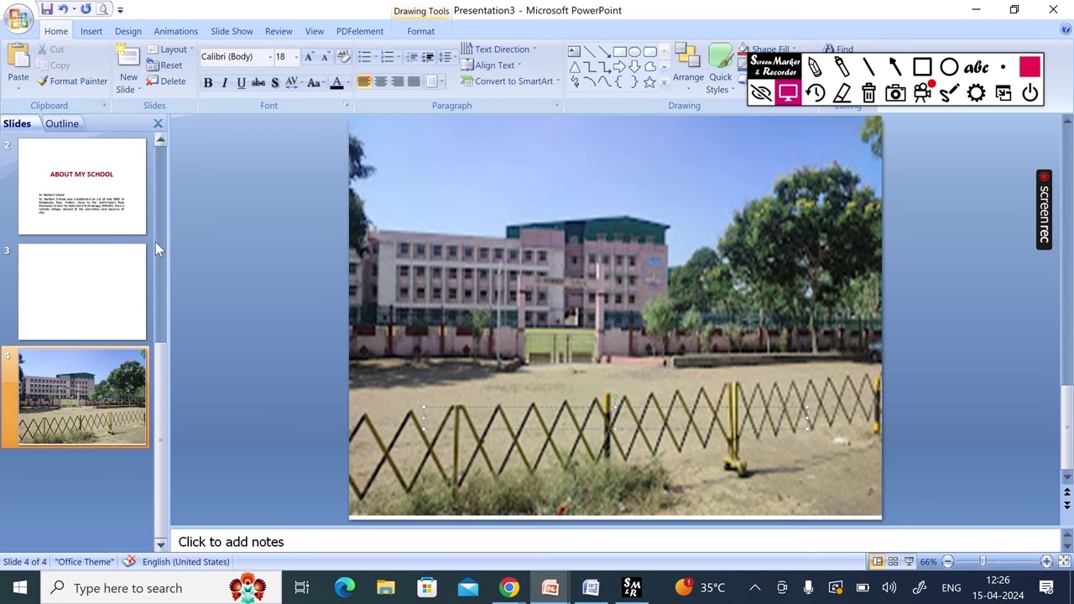
left_click(159, 139)
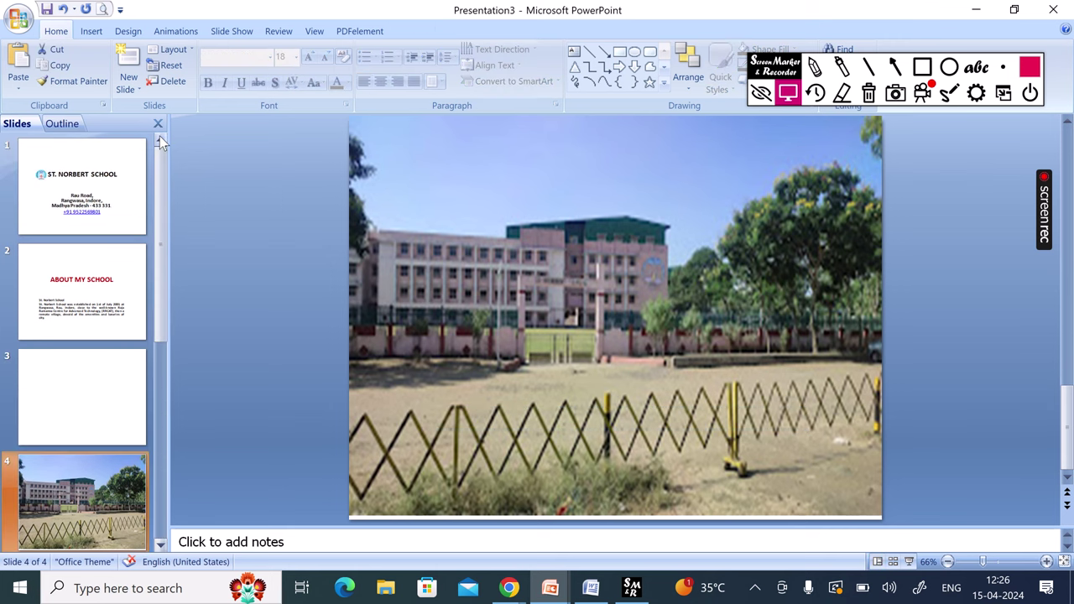
left_click(49, 180)
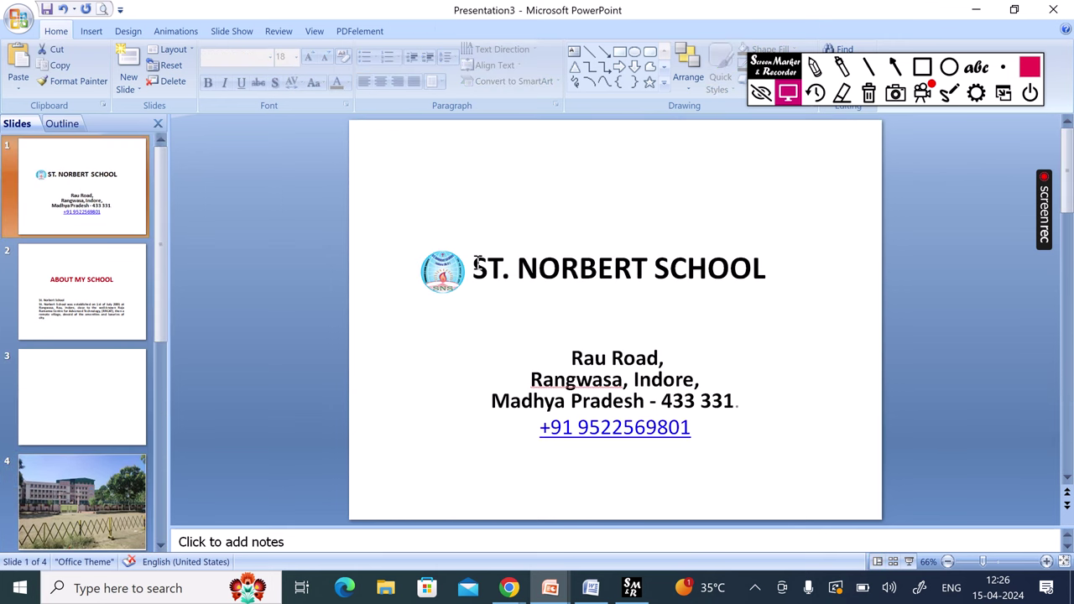
mouse_move(476, 267)
left_mouse_down()
mouse_move(651, 272)
mouse_move(806, 321)
left_mouse_up()
key("ctrl+c")
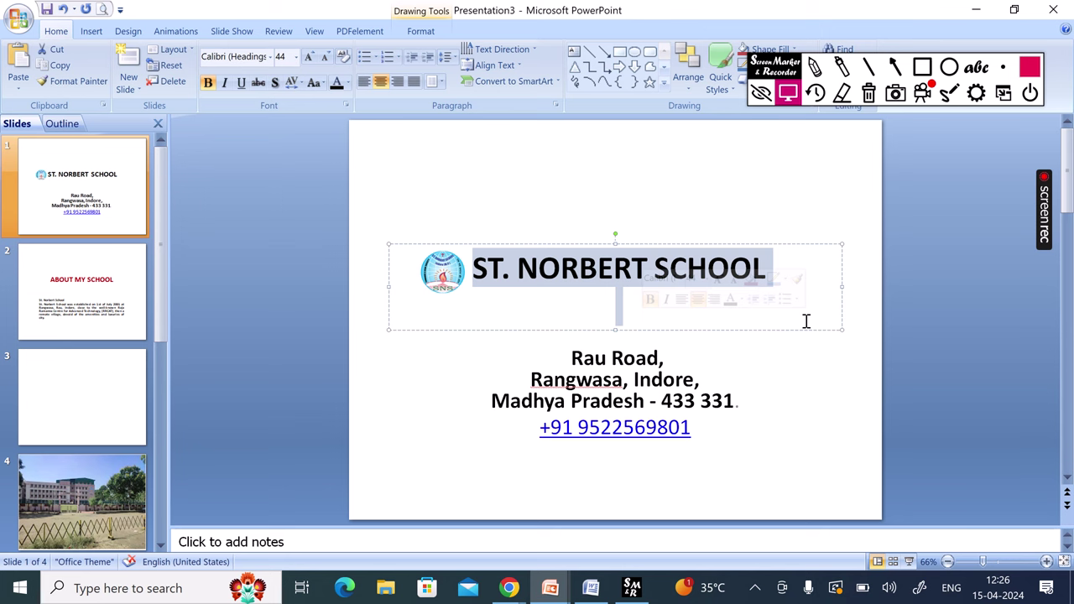
- Paste 'ST. NORBERT SCHOOL' into a new text box drawn over the fence on slide 4
left_click(64, 497)
left_click(532, 428)
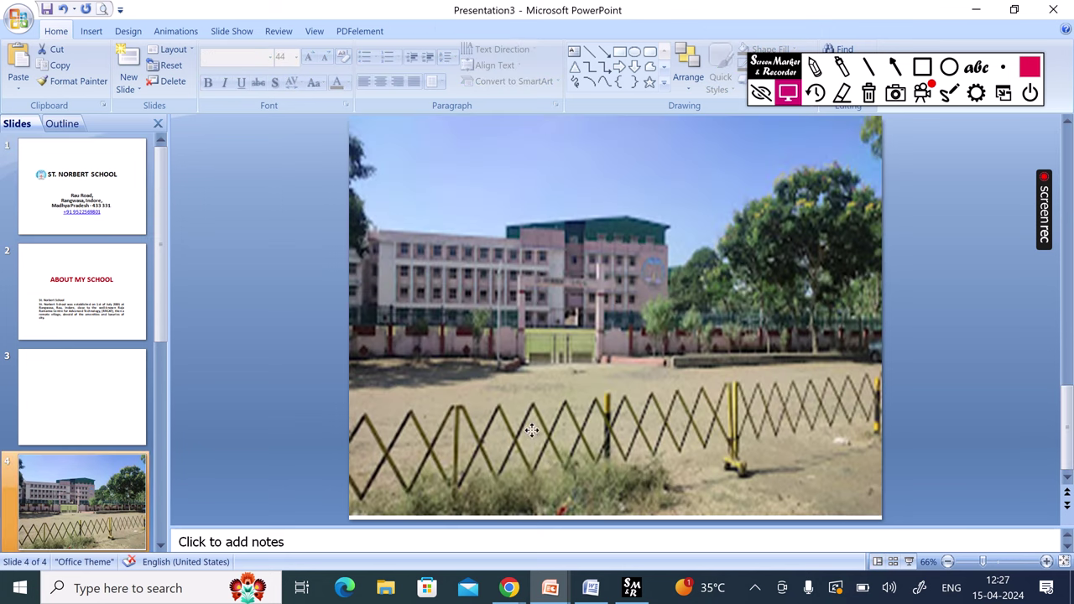
left_click(574, 53)
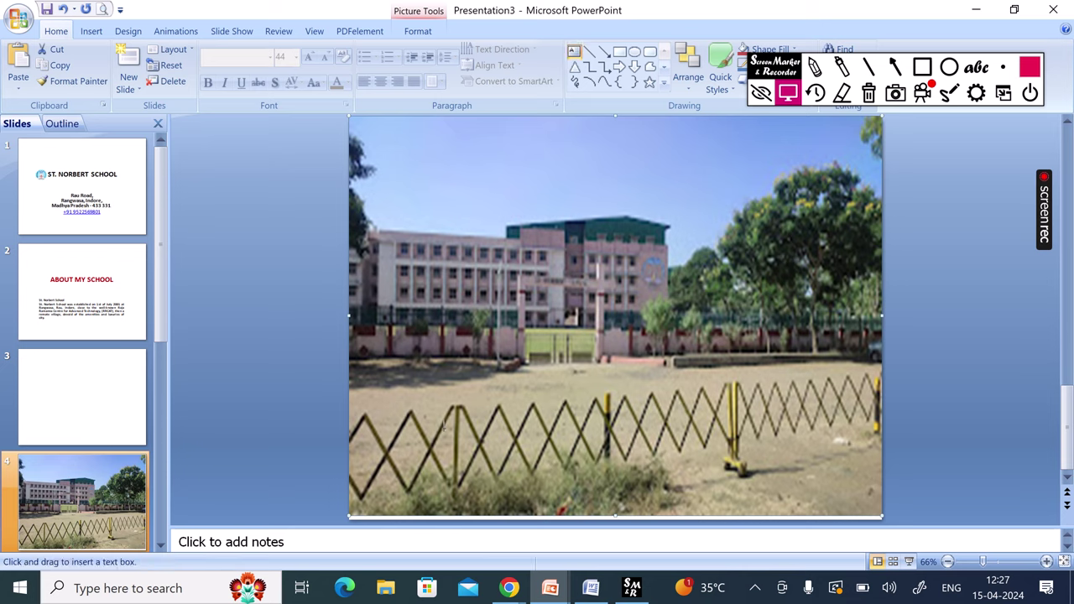
mouse_move(431, 400)
left_mouse_down()
mouse_move(686, 468)
mouse_move(809, 477)
left_mouse_up()
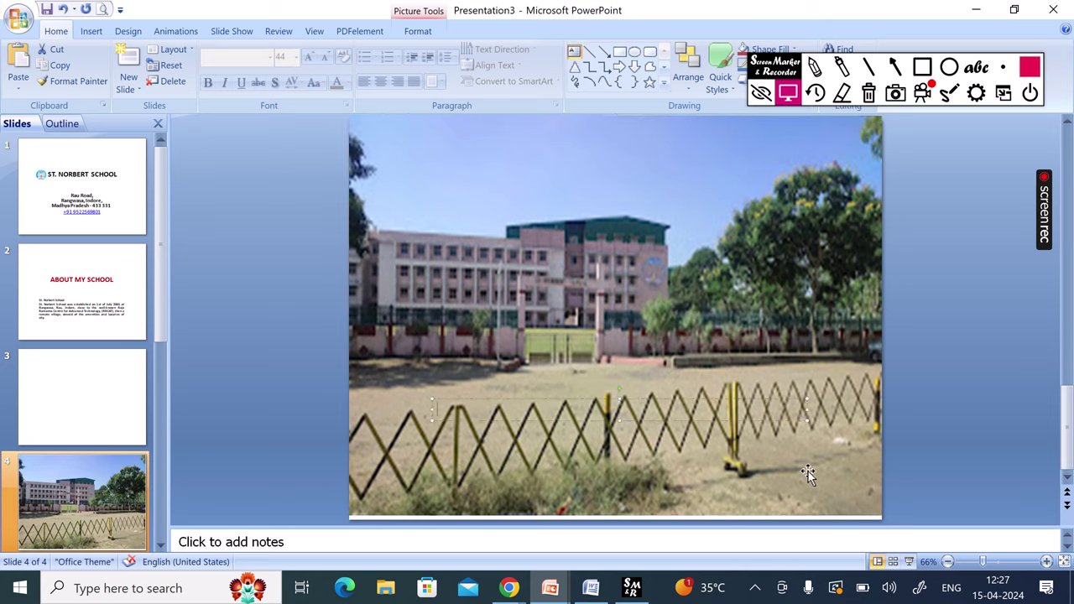
key("ctrl+v")
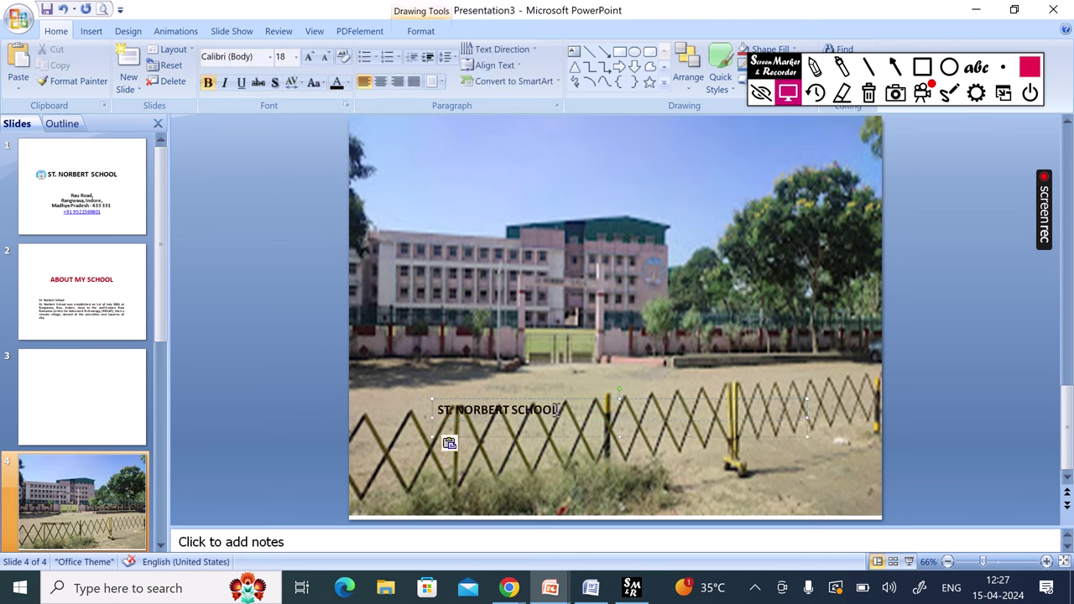
left_click_drag(555, 408, 421, 408)
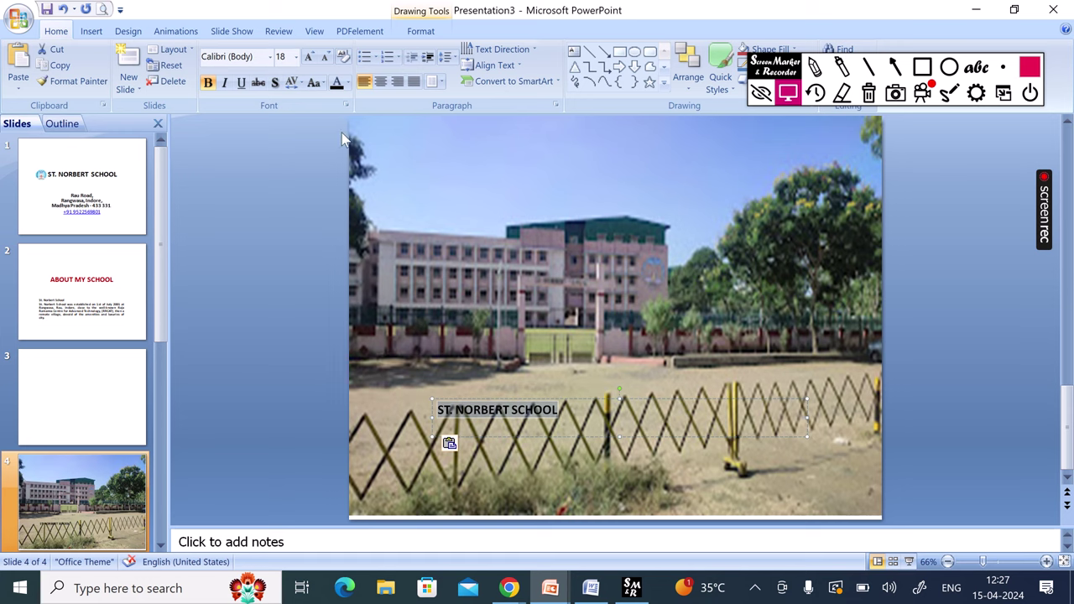
- Colour 'ST. NORBERT SCHOOL' white and resize it to 54 pt so it fits on one line
left_click(347, 84)
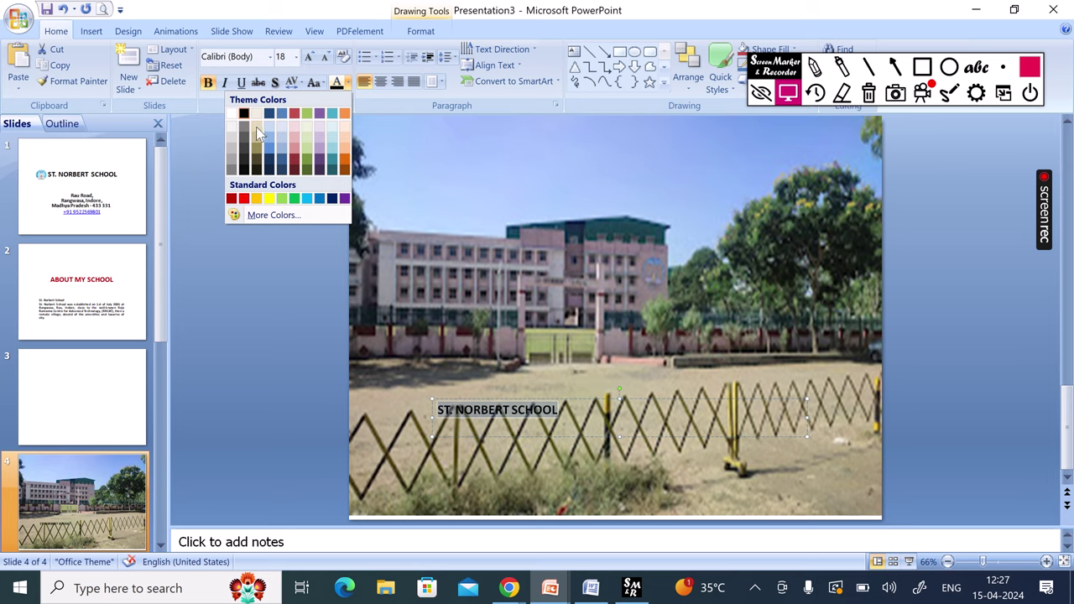
left_click(232, 115)
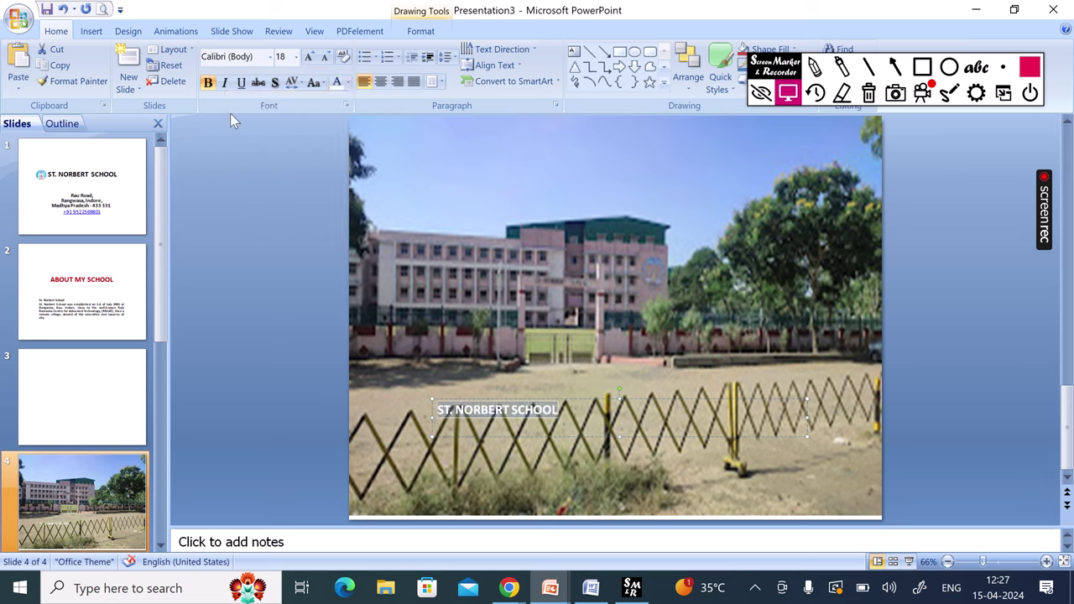
left_click(309, 57)
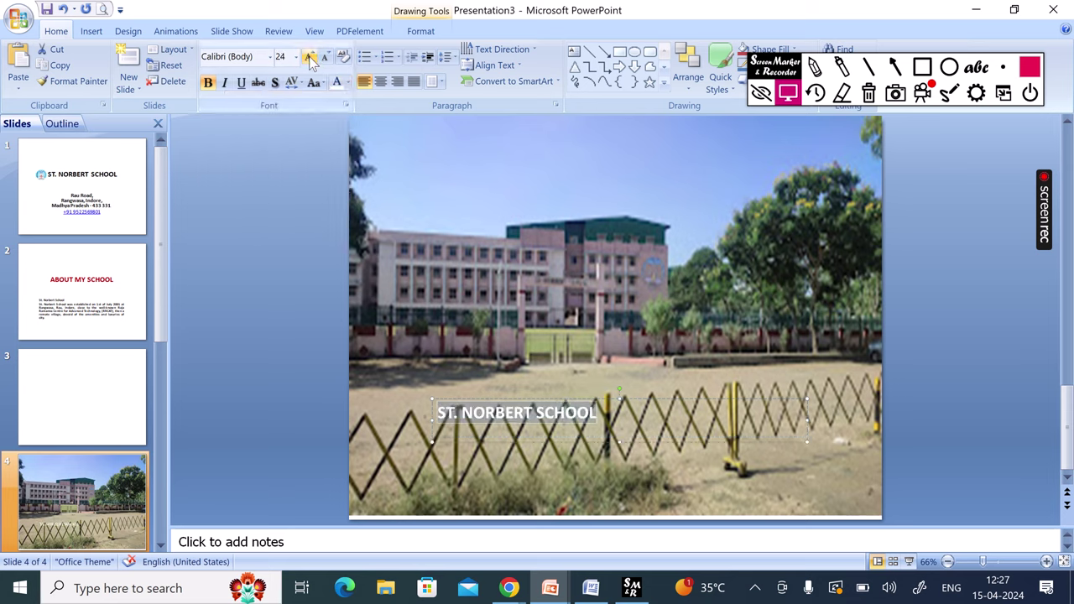
left_click(310, 58)
left_click(310, 57)
left_click(309, 57)
left_click(309, 57)
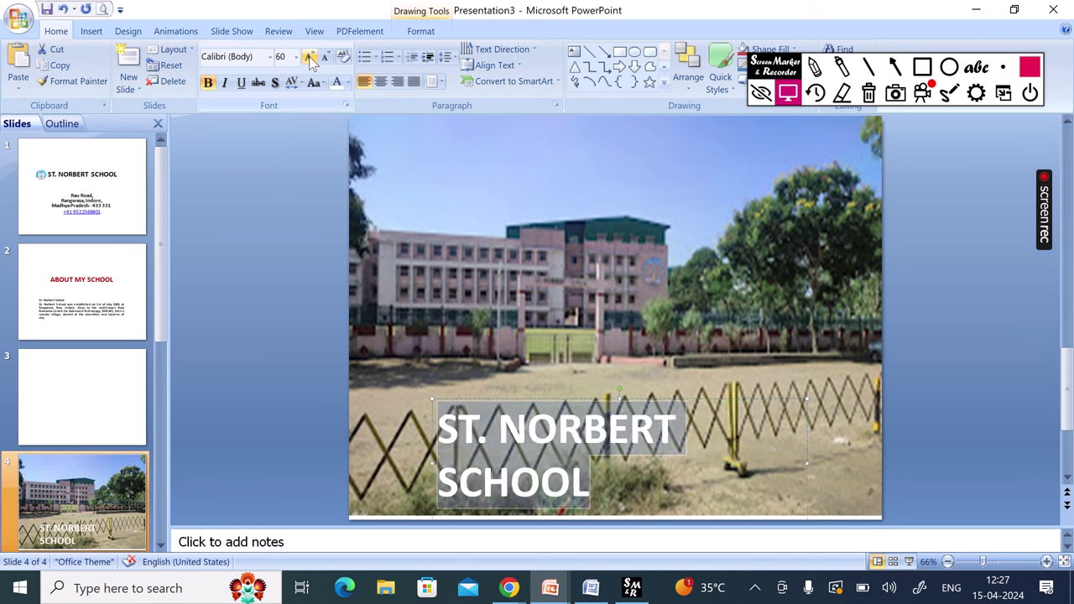
left_click(326, 57)
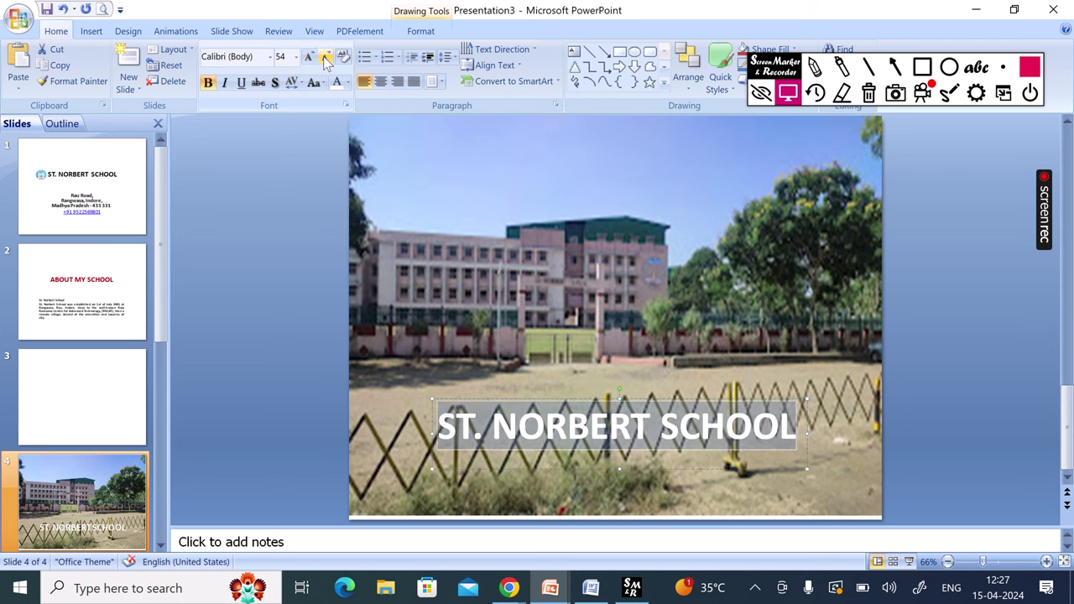
left_click(90, 509)
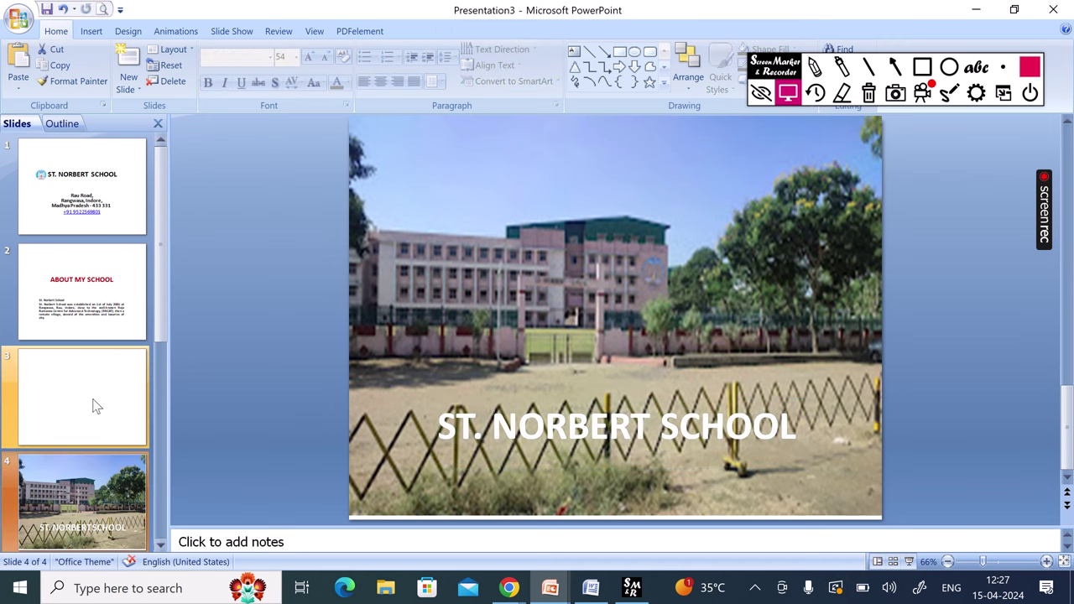
- Move the blank slide below the photo slide and grab slide 4's senior secondary sentence from My school
left_click_drag(95, 401, 84, 537)
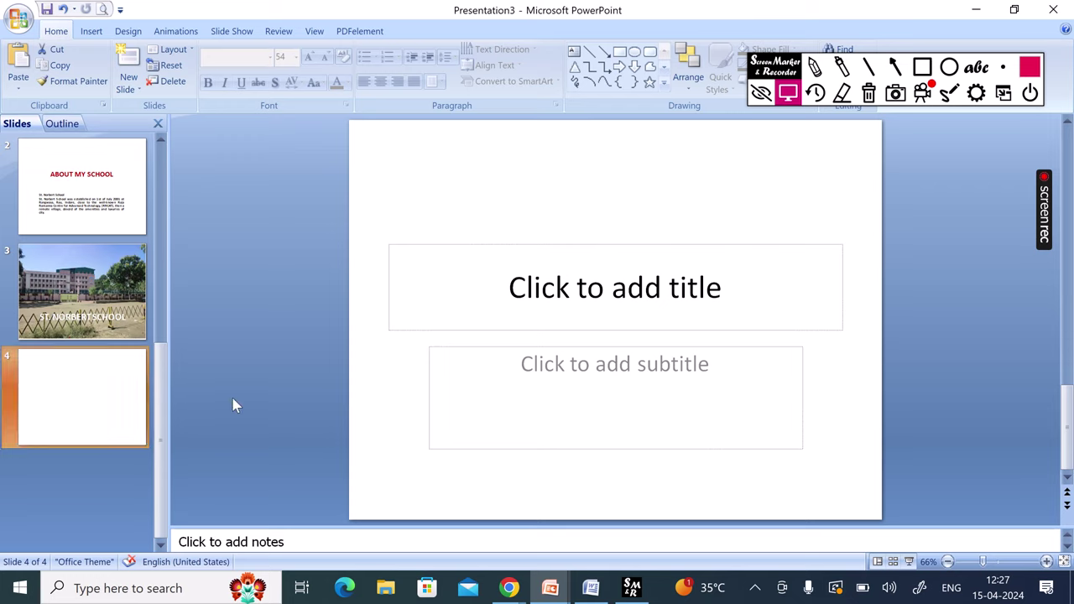
left_click(550, 588)
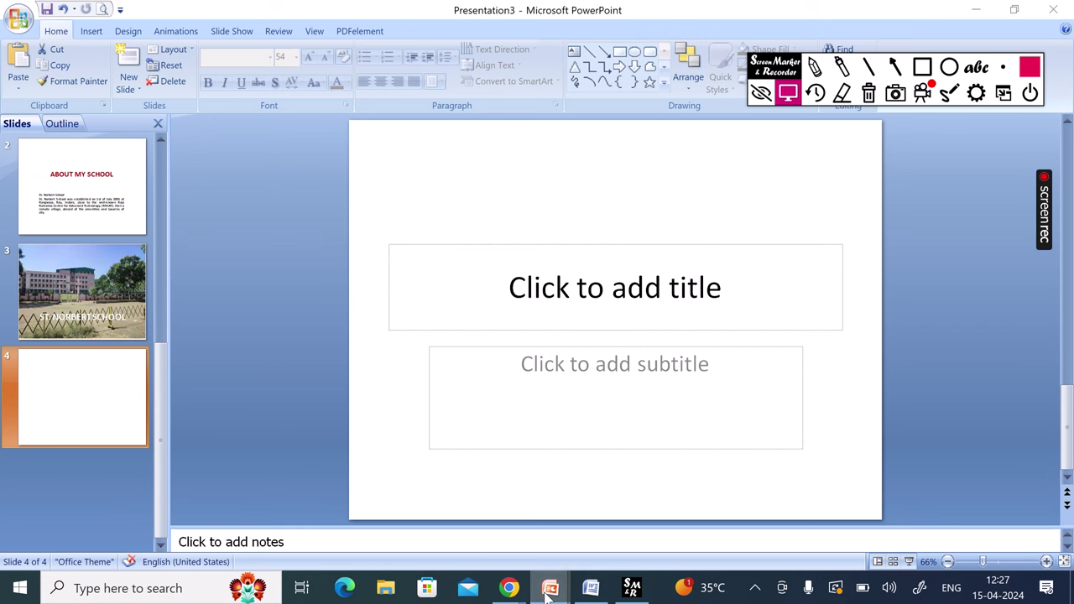
left_click(462, 520)
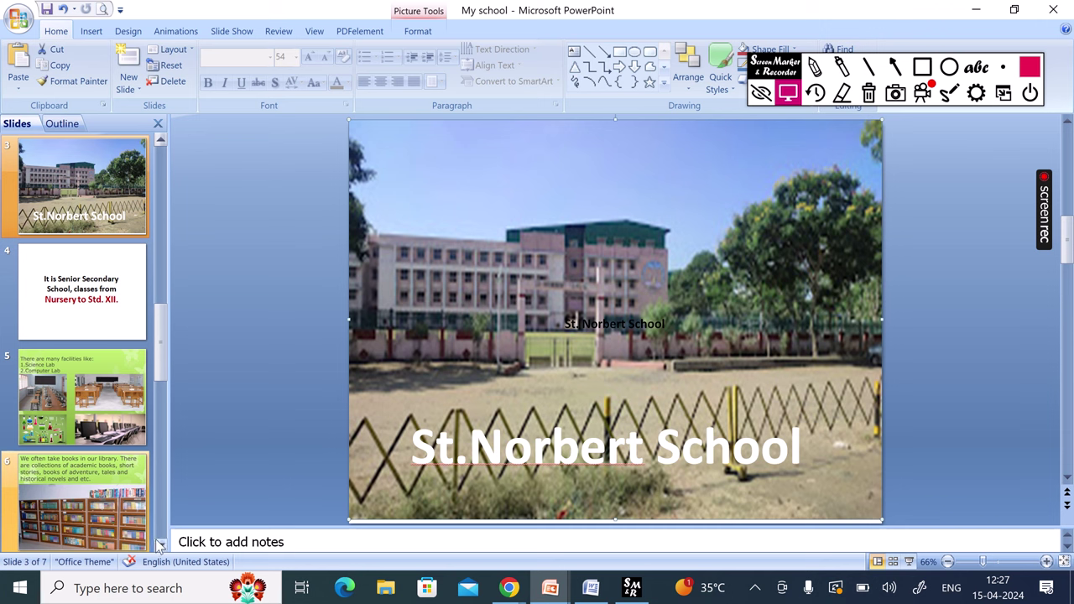
left_click(109, 271)
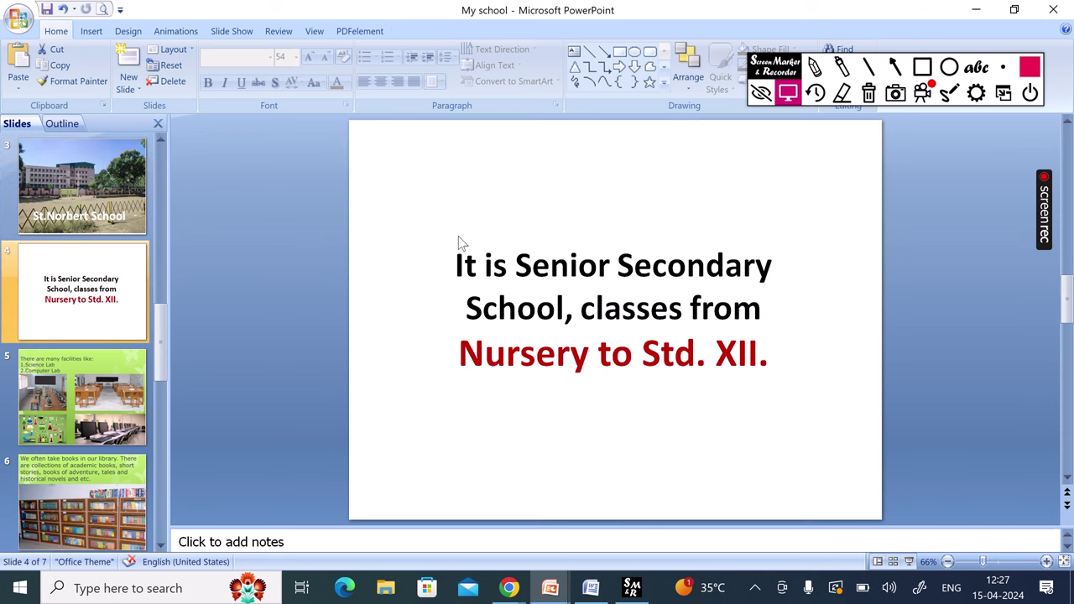
left_click_drag(458, 257, 782, 382)
key("ctrl+c")
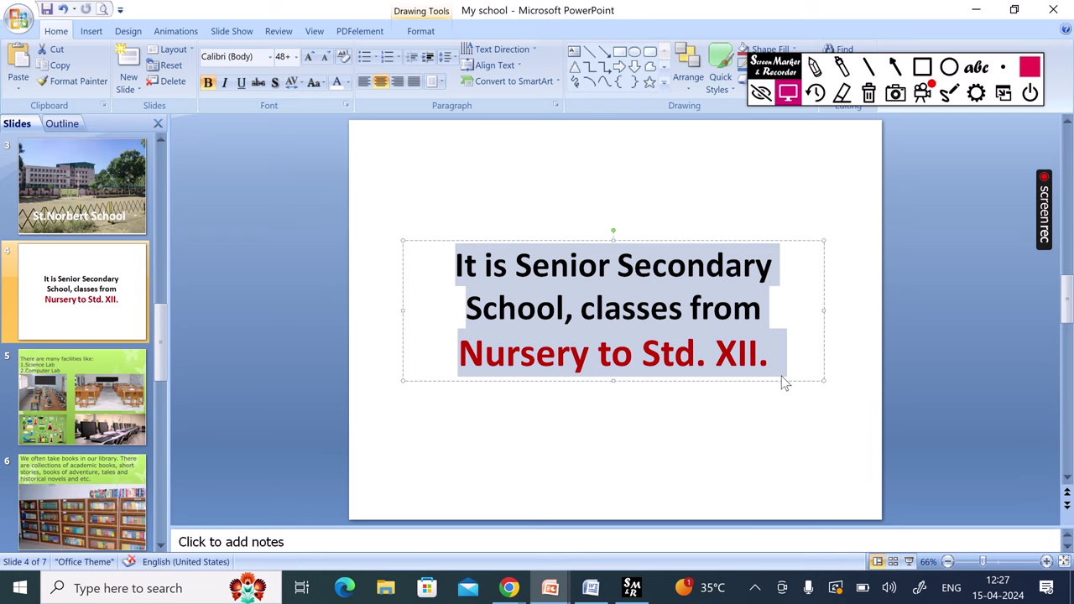
left_click(550, 588)
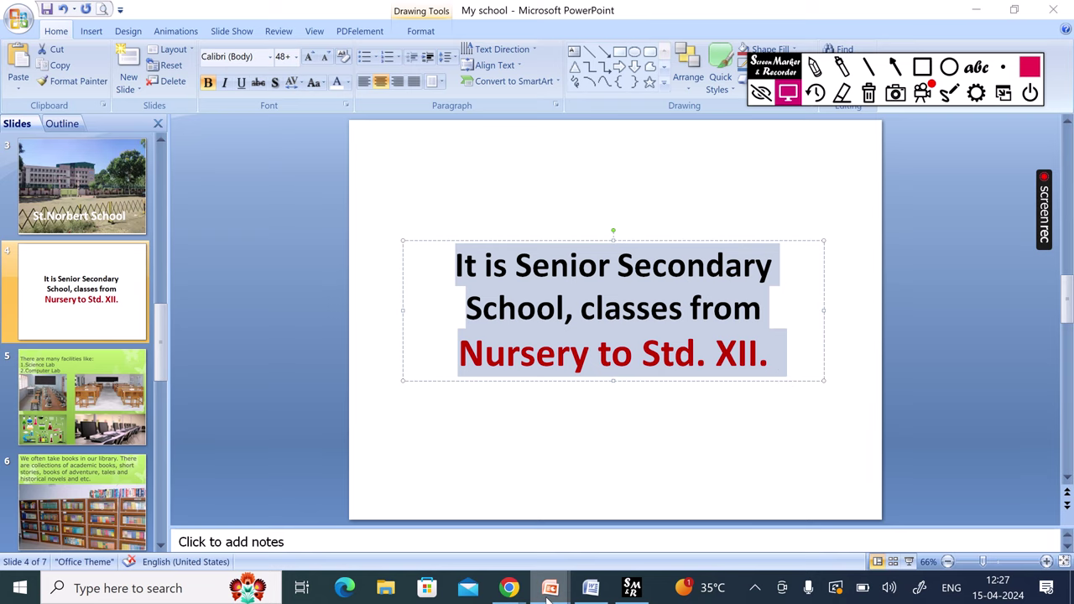
left_click(624, 527)
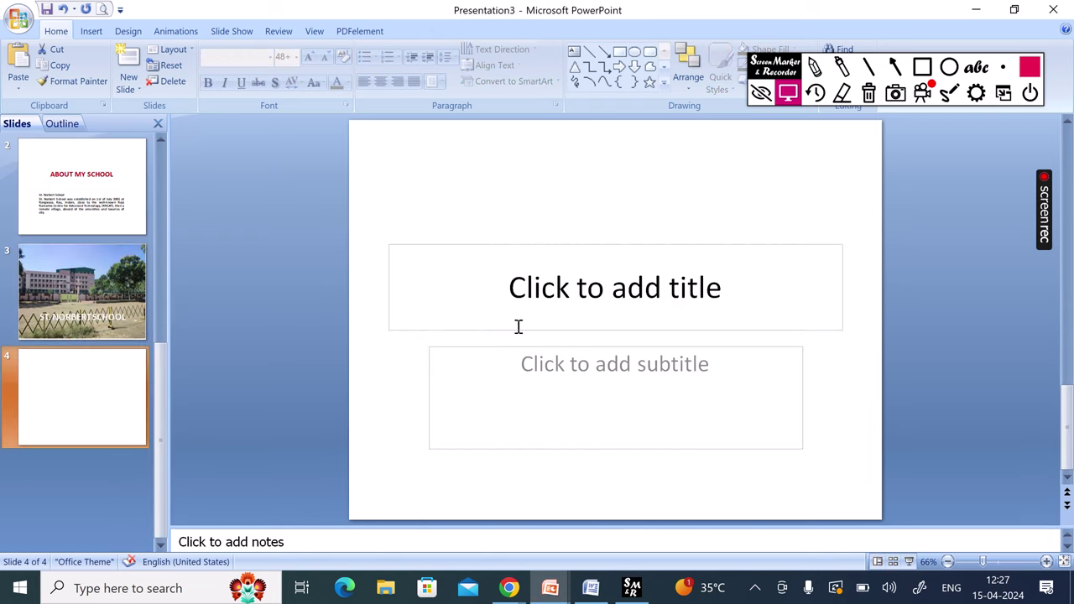
- Paste the senior secondary sentence as slide 4's title and delete the empty subtitle box
left_click(493, 280)
key("ctrl+v")
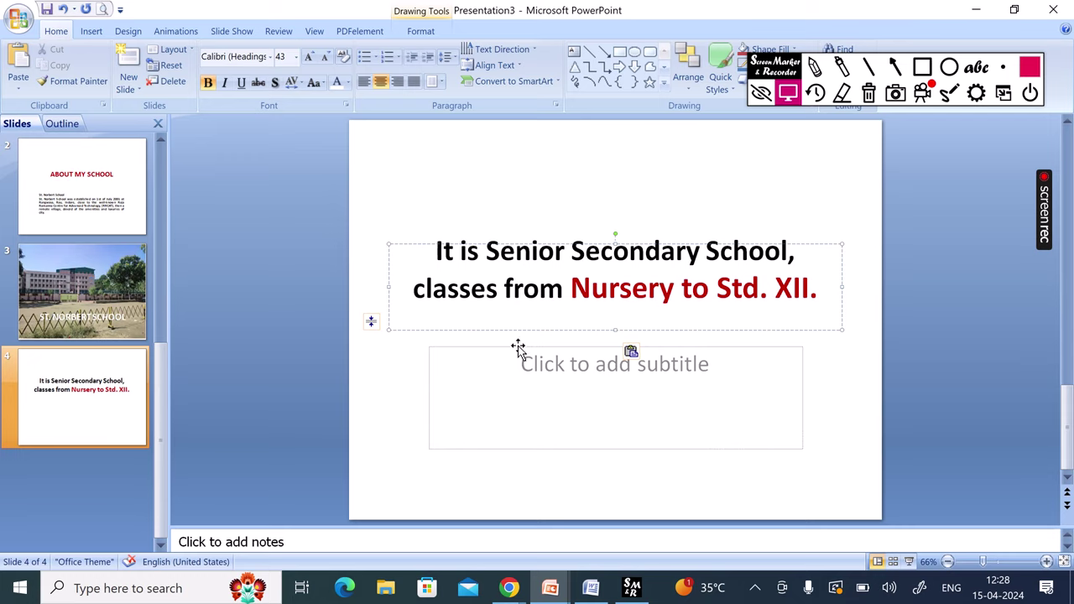
left_click(518, 347)
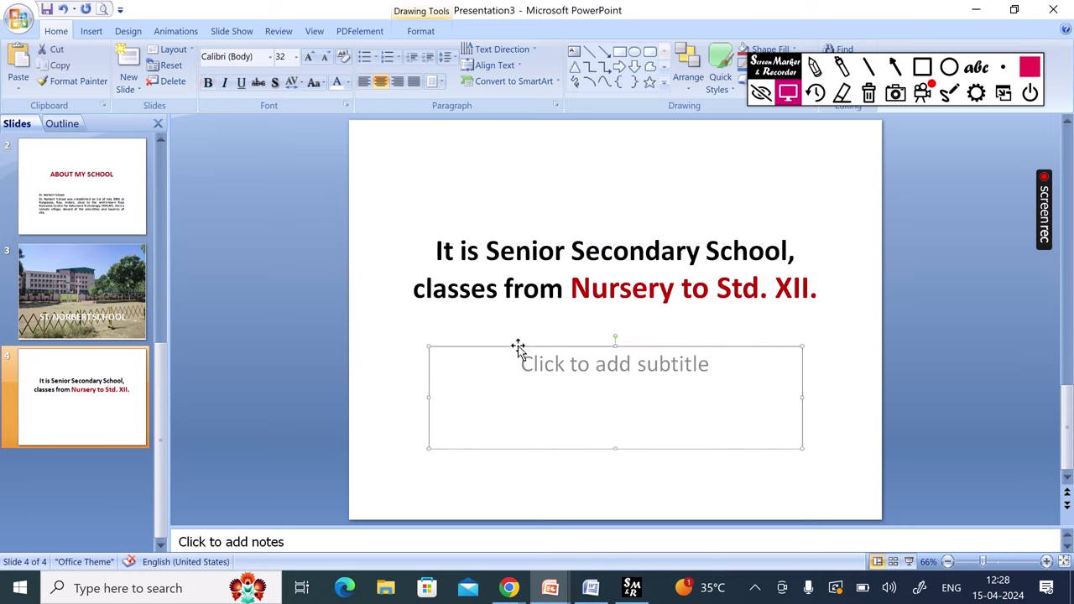
key("Delete")
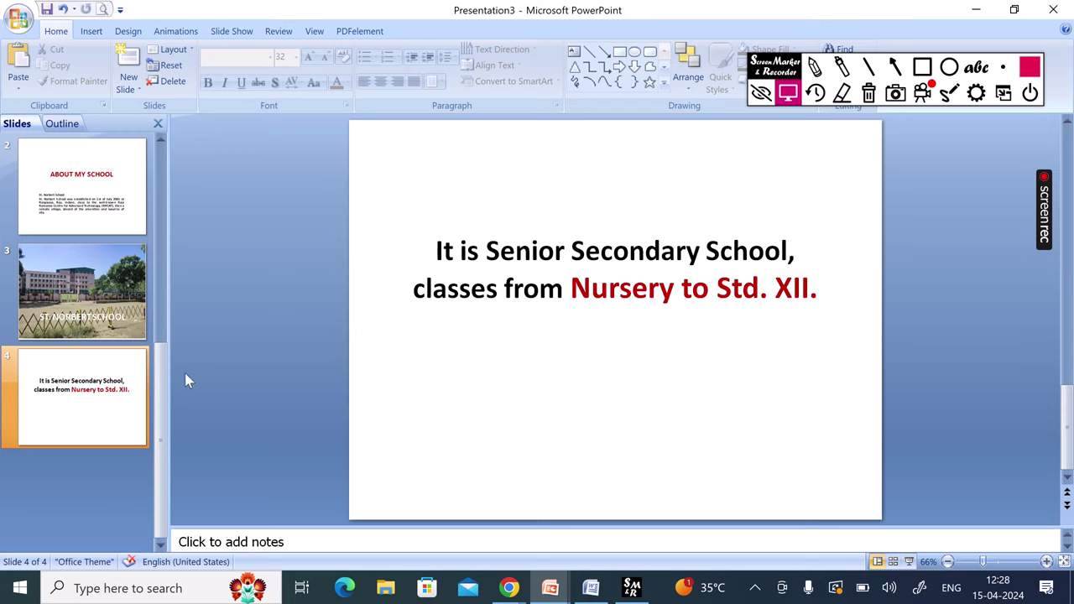
- Review the title, ABOUT MY SCHOOL and school photo slides
left_click_drag(164, 378, 153, 150)
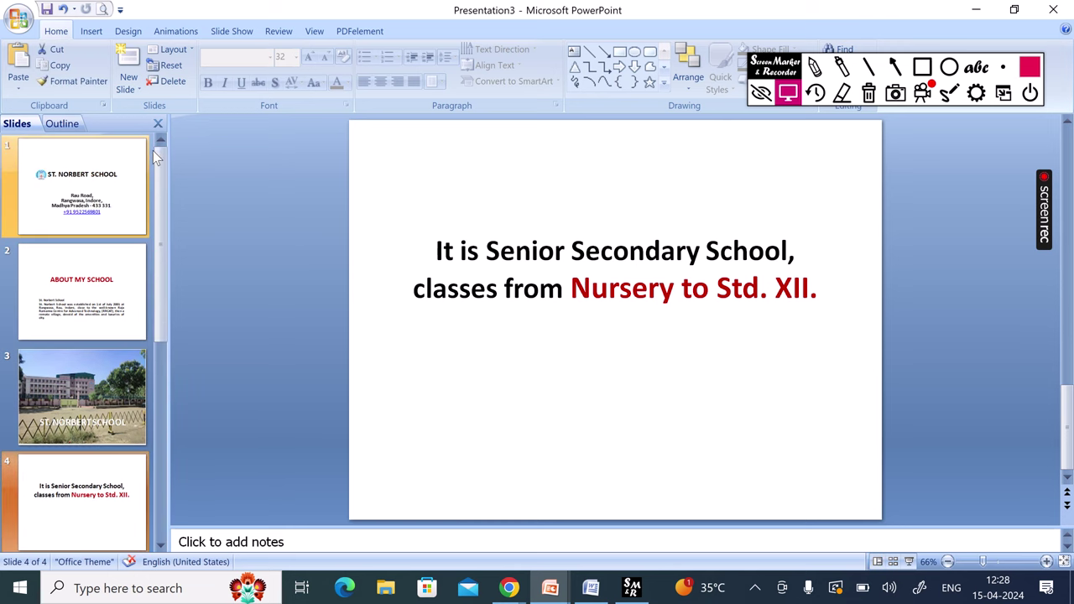
left_click(145, 152)
left_click(86, 287)
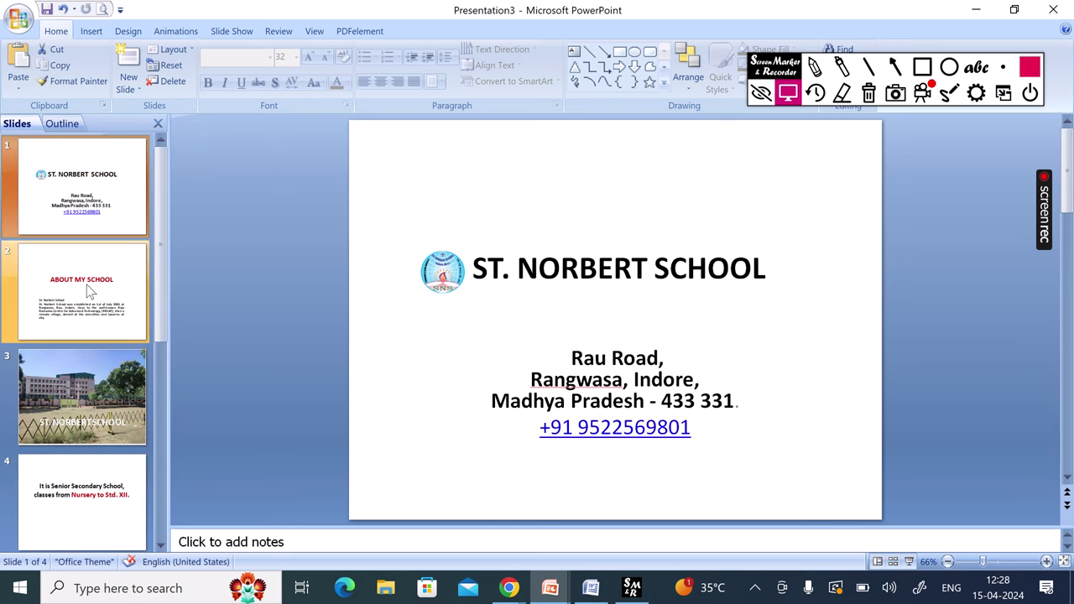
left_click(73, 407)
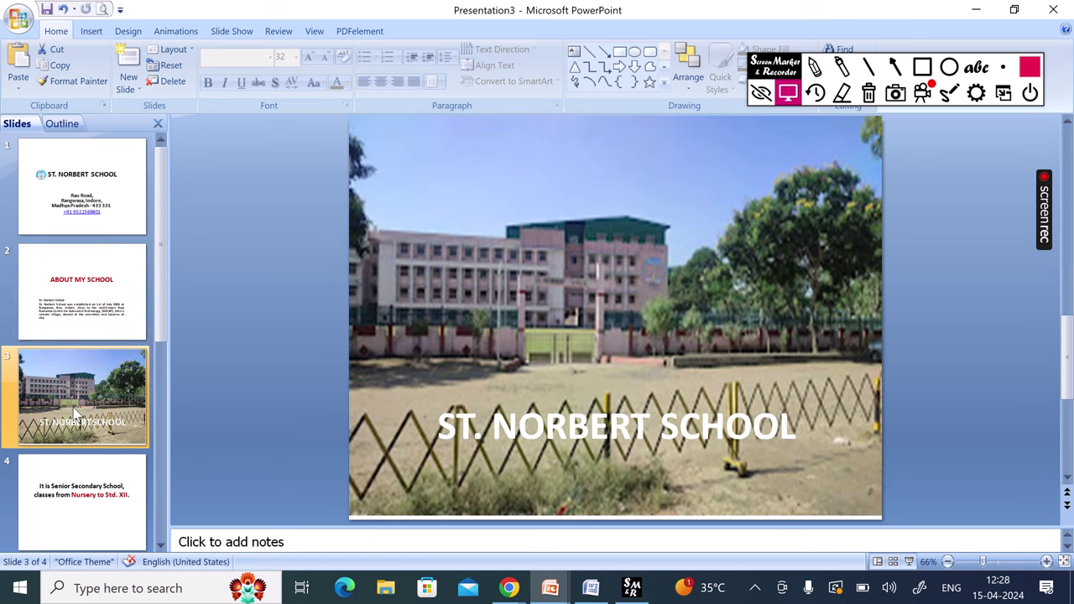
- Add a new Blank-layout slide right after slide 4, the Senior Secondary School slide
left_click(73, 522)
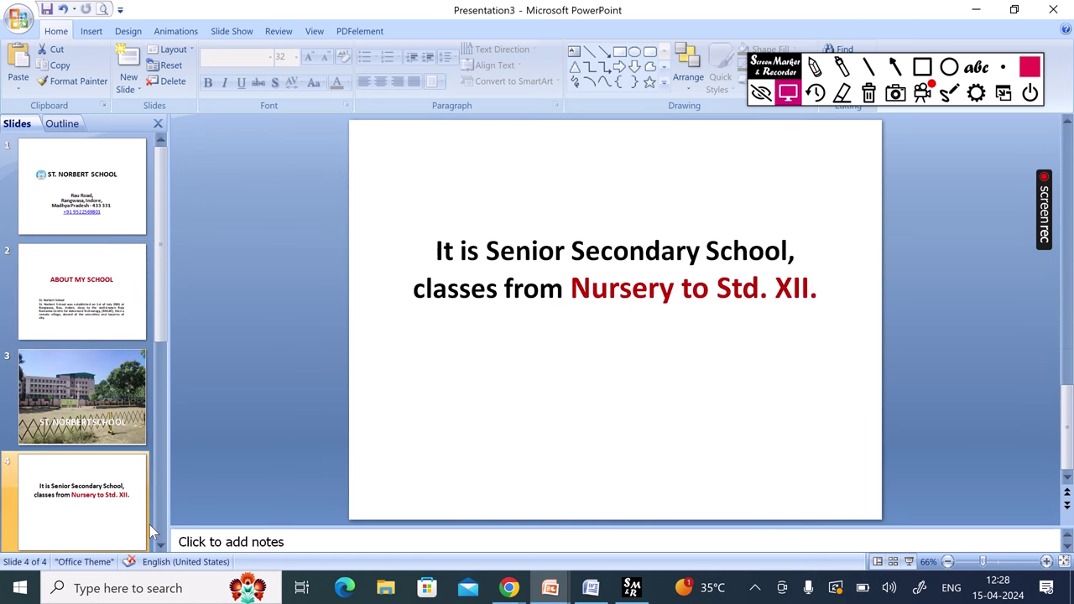
left_click(162, 544)
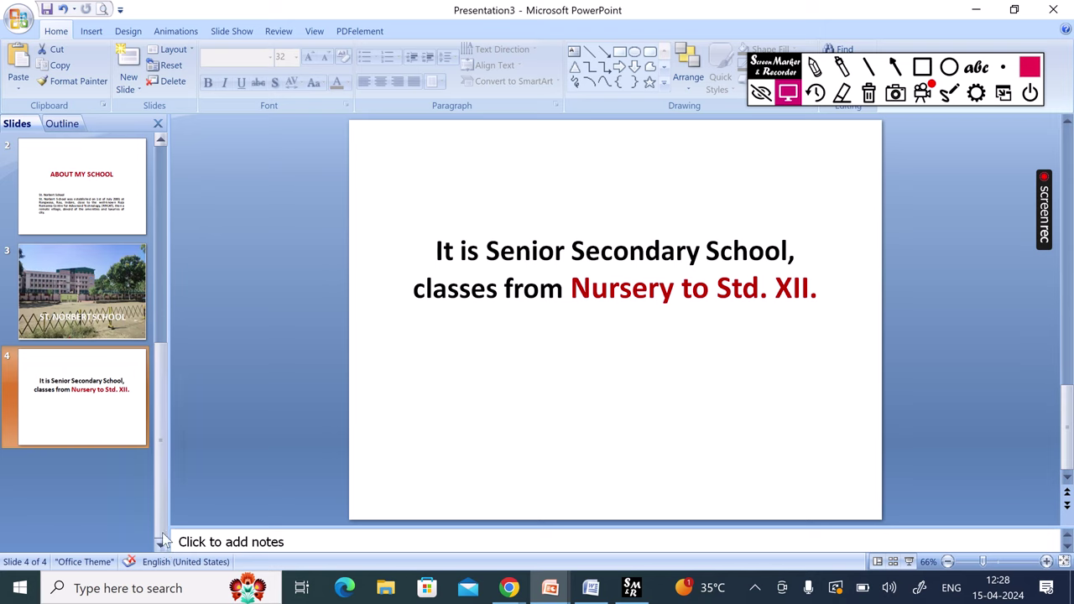
left_click(138, 84)
left_click(53, 319)
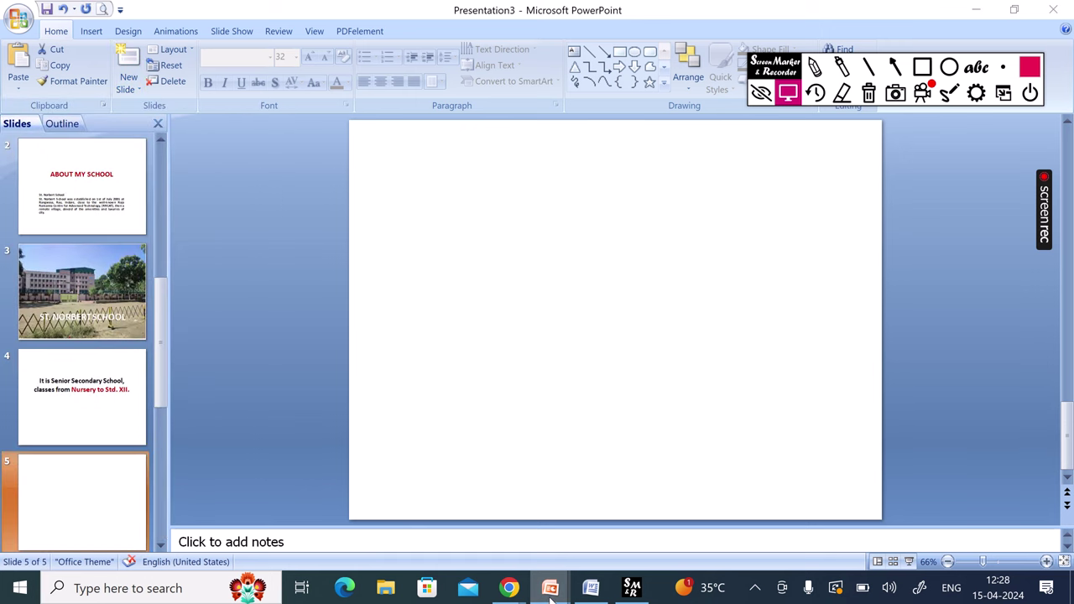
- Copy the picture from My school's lab facilities slide 5, then return to Presentation3
mouse_move(550, 592)
left_click(467, 537)
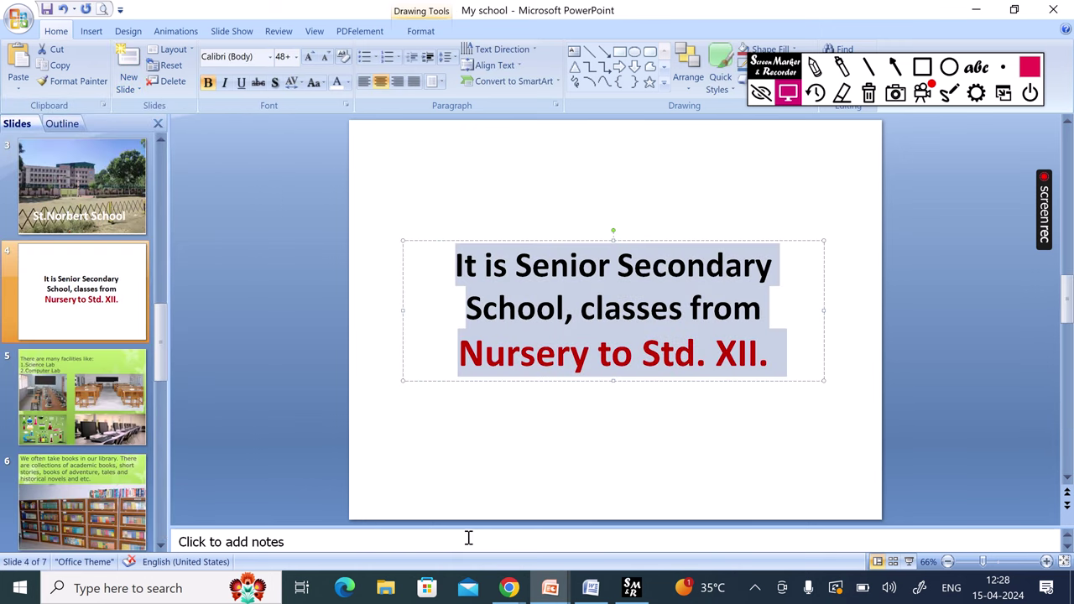
left_click(116, 430)
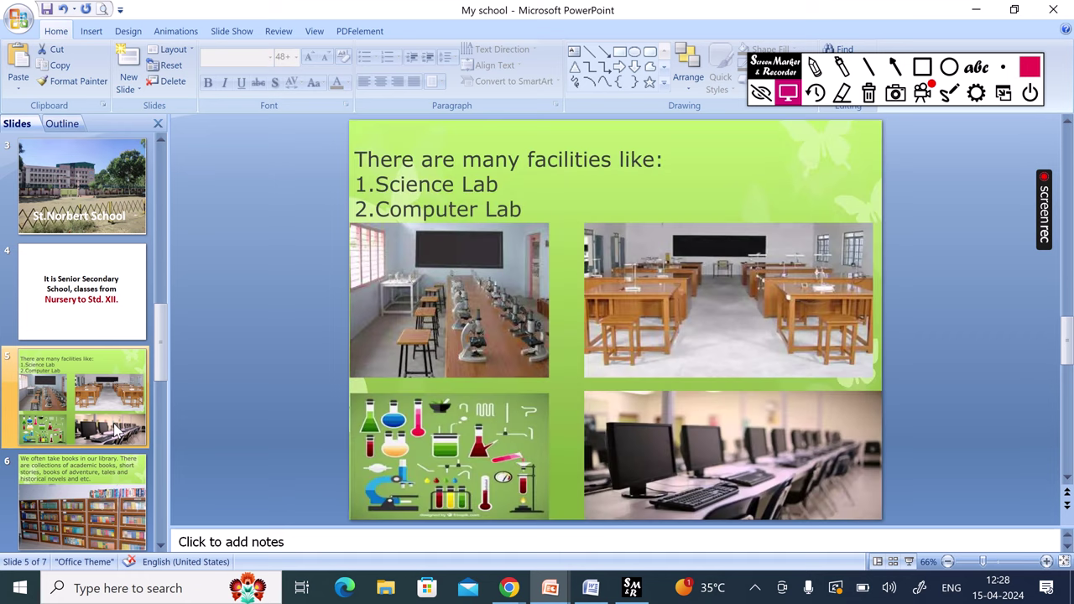
right_click(428, 171)
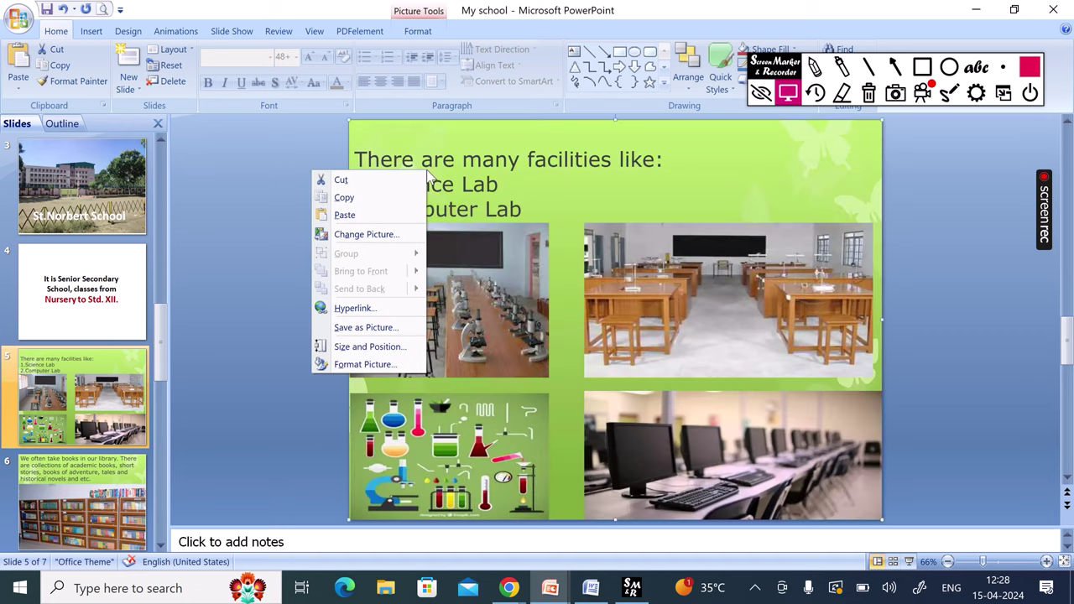
left_click(363, 199)
mouse_move(558, 592)
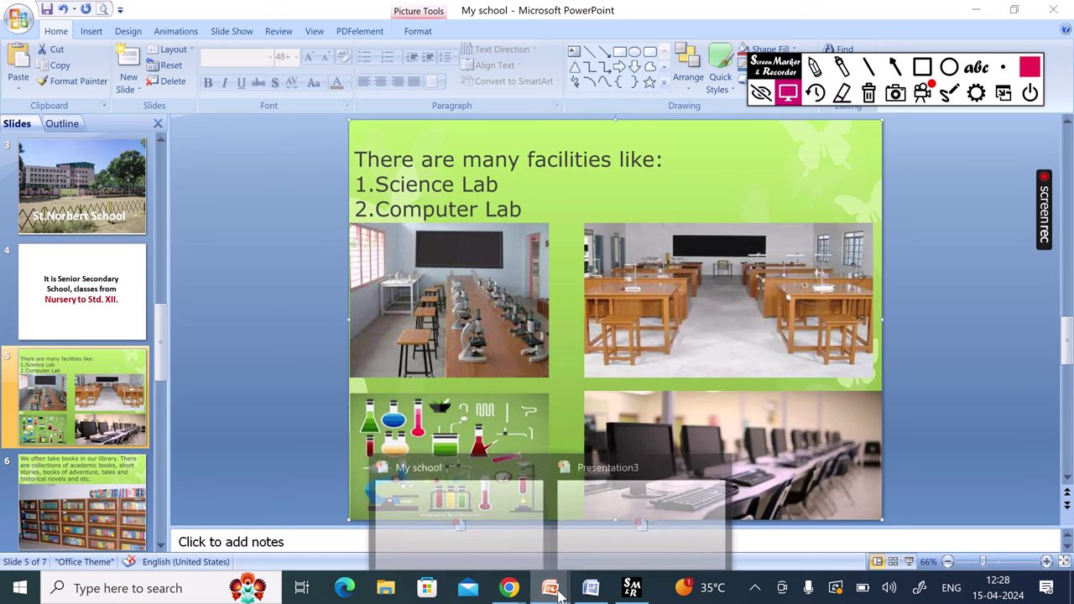
left_click(617, 532)
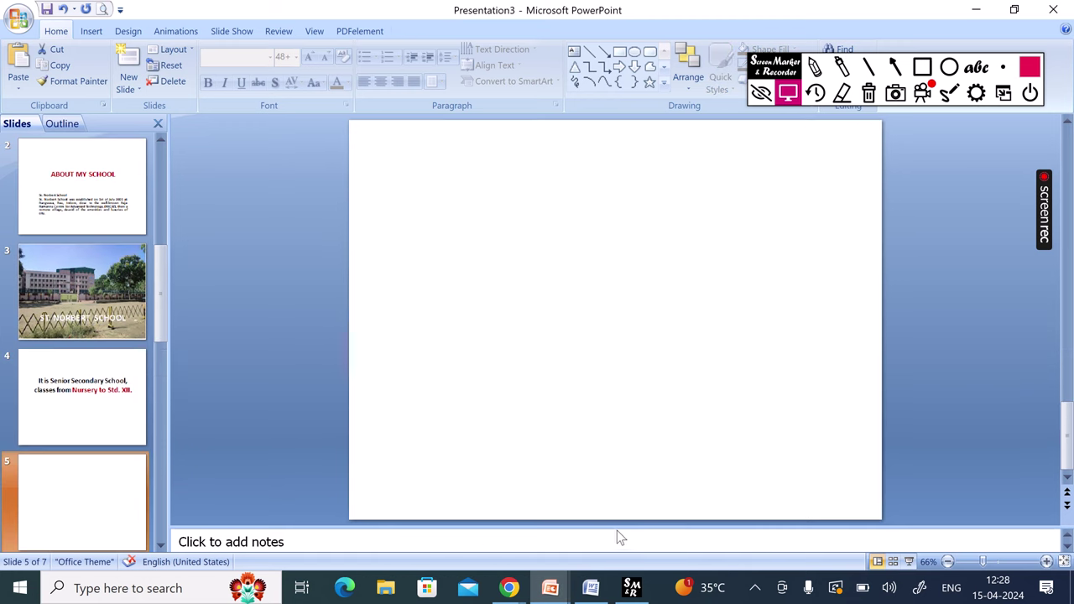
- Paste the lab picture onto slide 5, shrink it from the top-left corner, and centre it
right_click(478, 314)
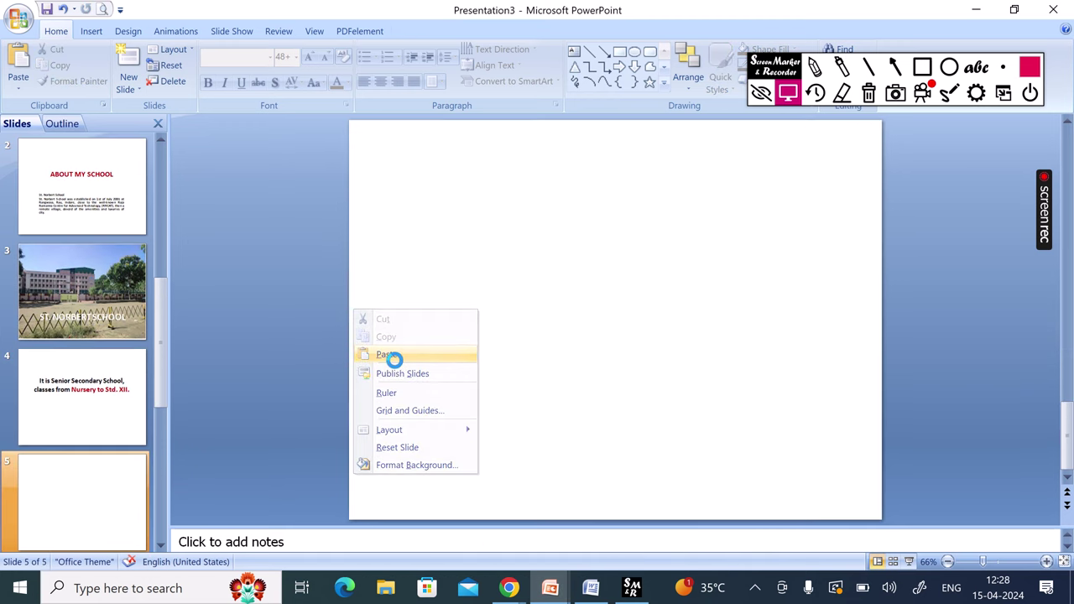
left_click(391, 356)
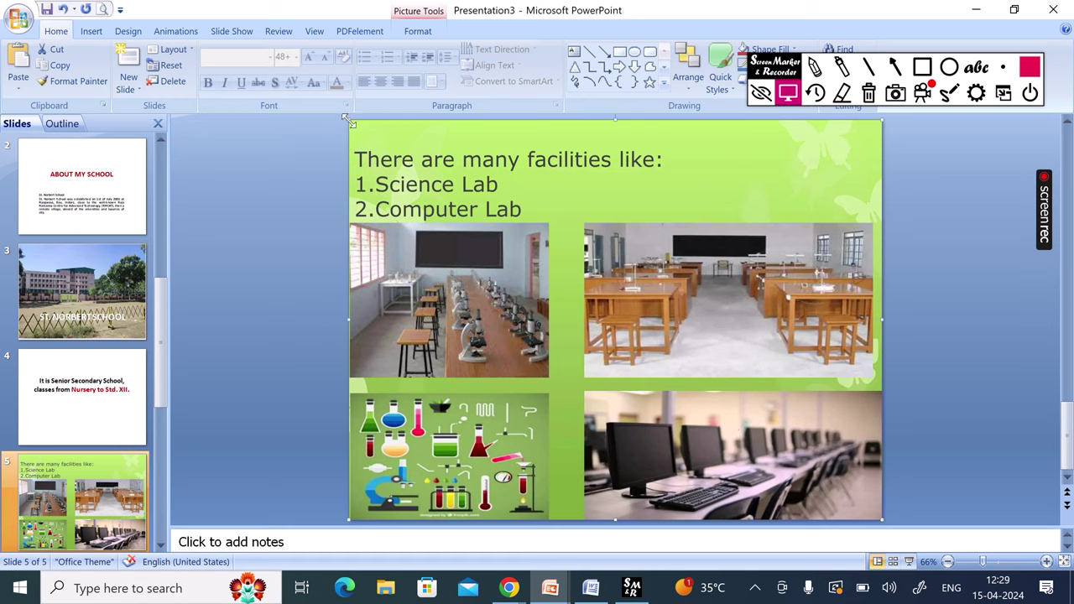
left_click_drag(349, 121, 565, 259)
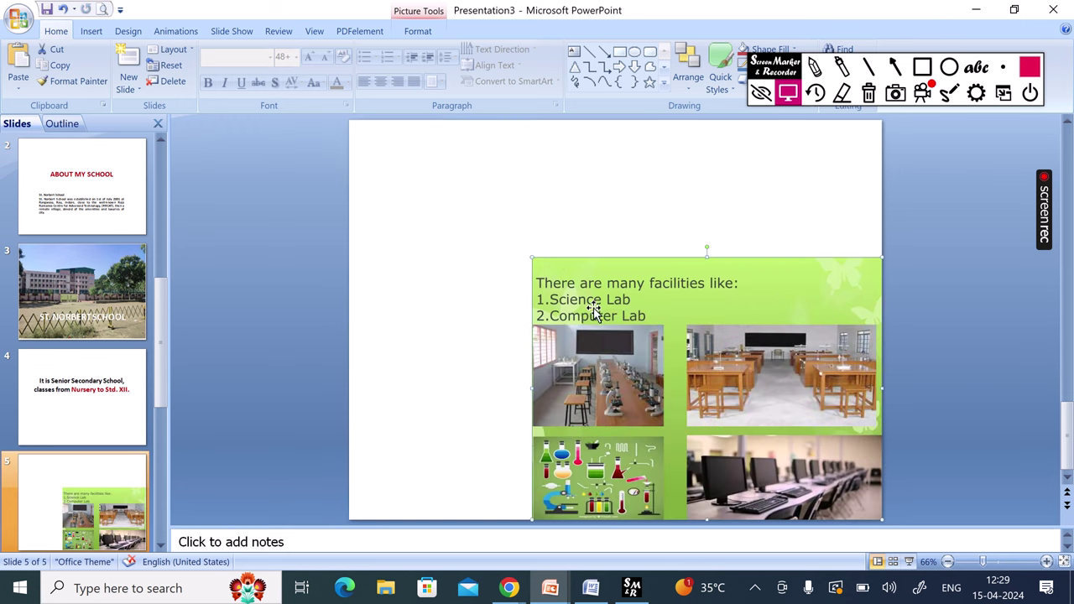
left_click_drag(594, 310, 500, 237)
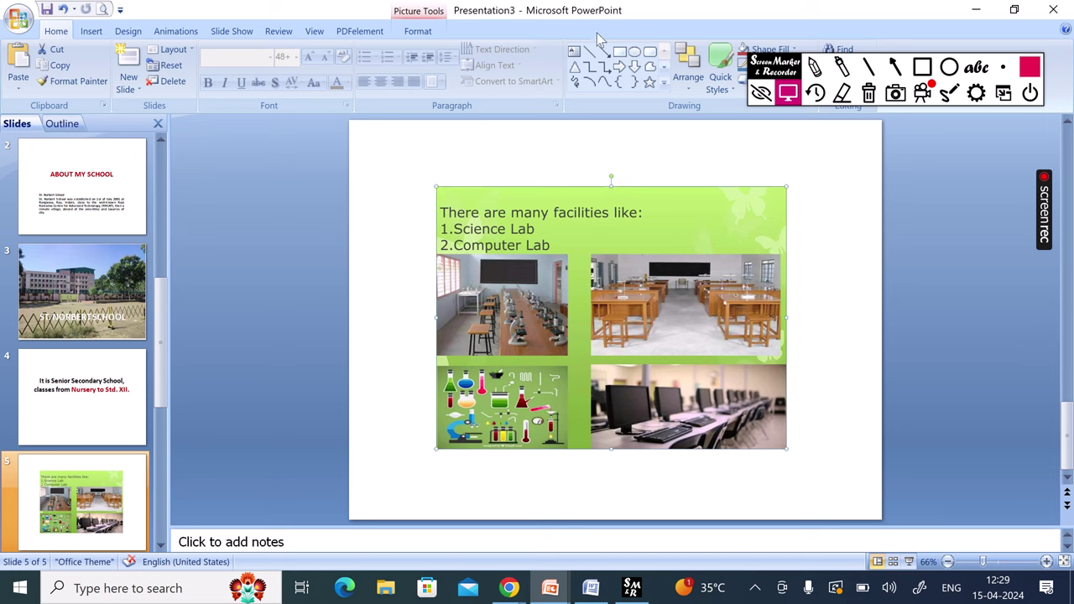
left_click(575, 51)
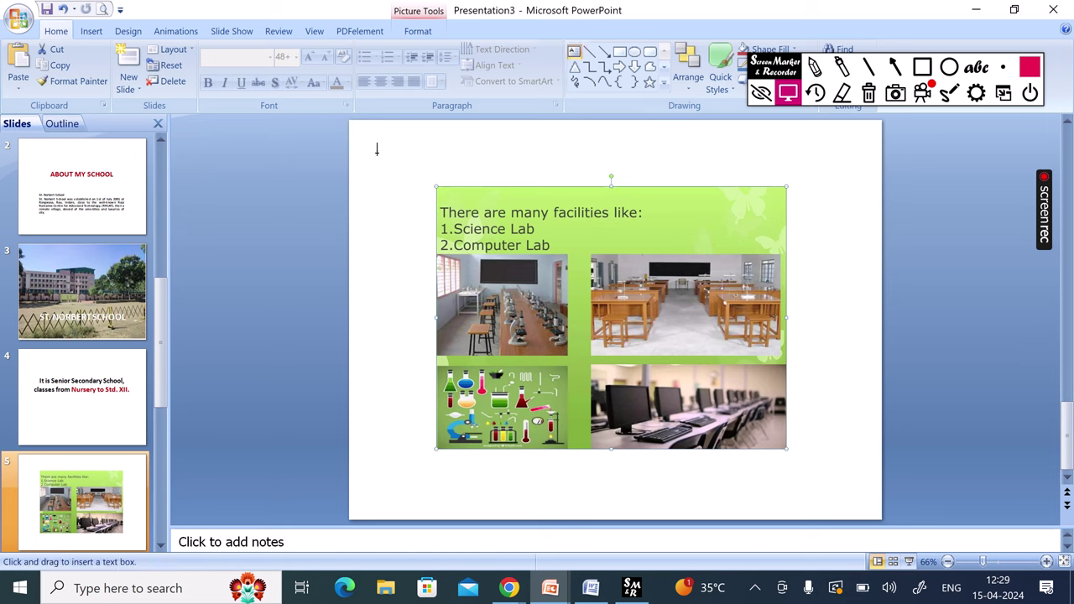
- Draw a text box across slide 5's top, discard it, and undo the picture's resize and move
mouse_move(377, 150)
left_mouse_down()
mouse_move(408, 158)
mouse_move(745, 144)
left_mouse_up()
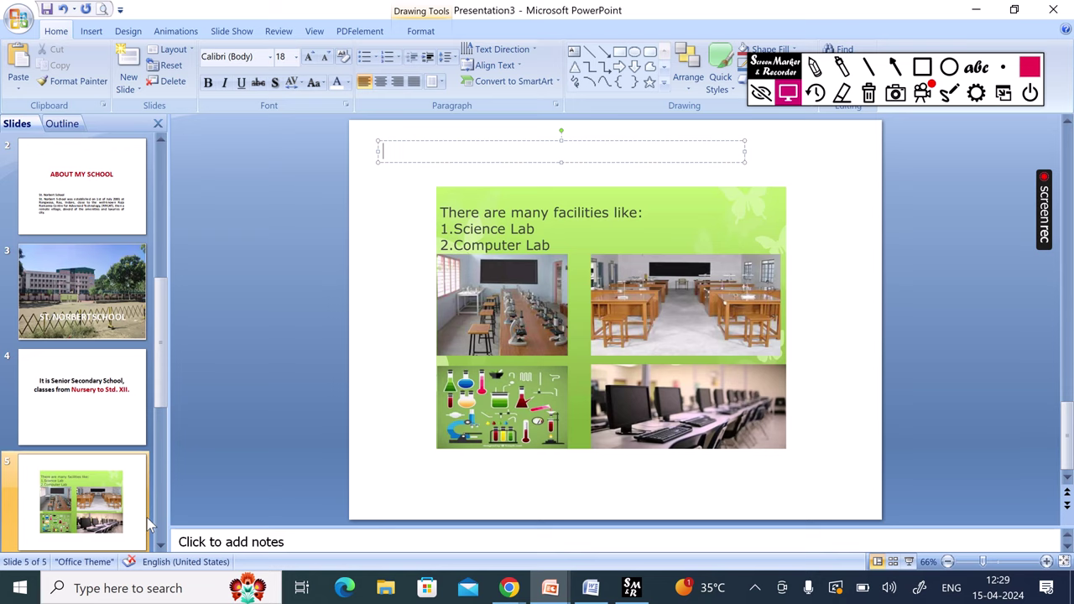
left_click(612, 267)
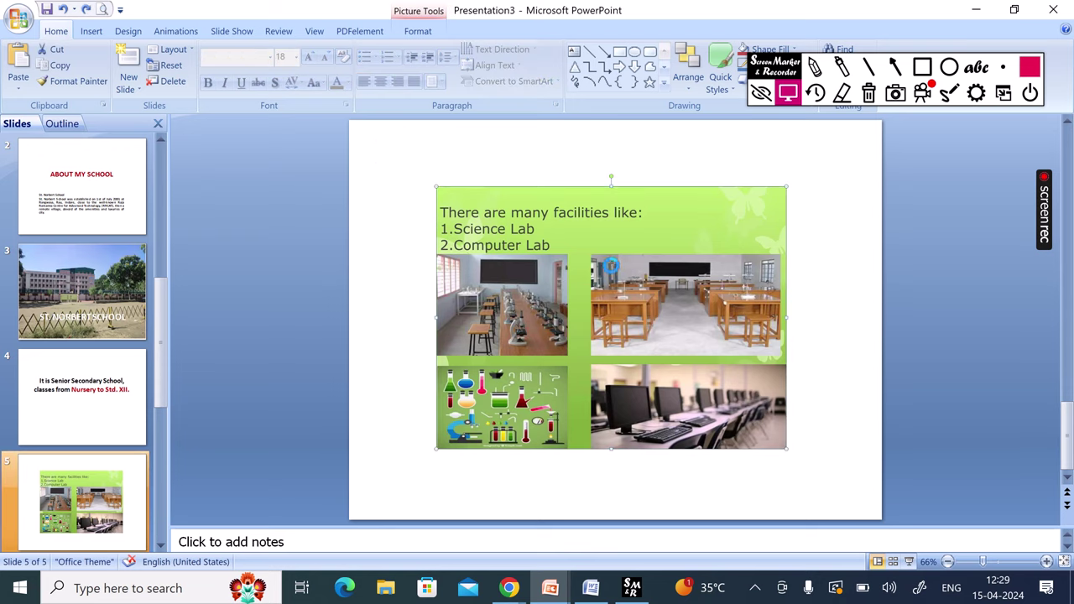
key("ctrl+z")
key("ctrl+z")
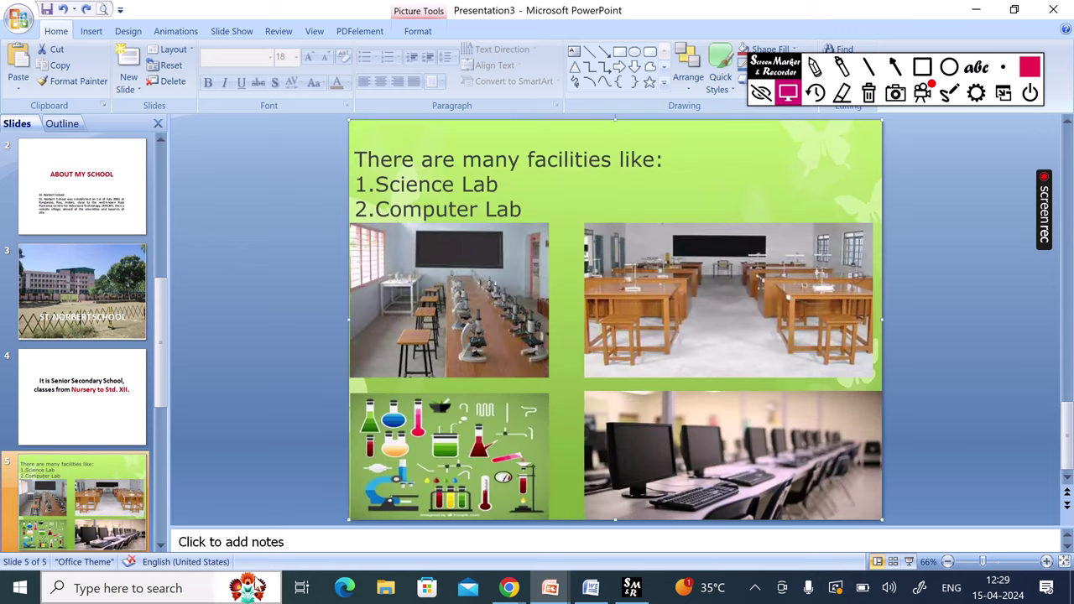
left_click(160, 545)
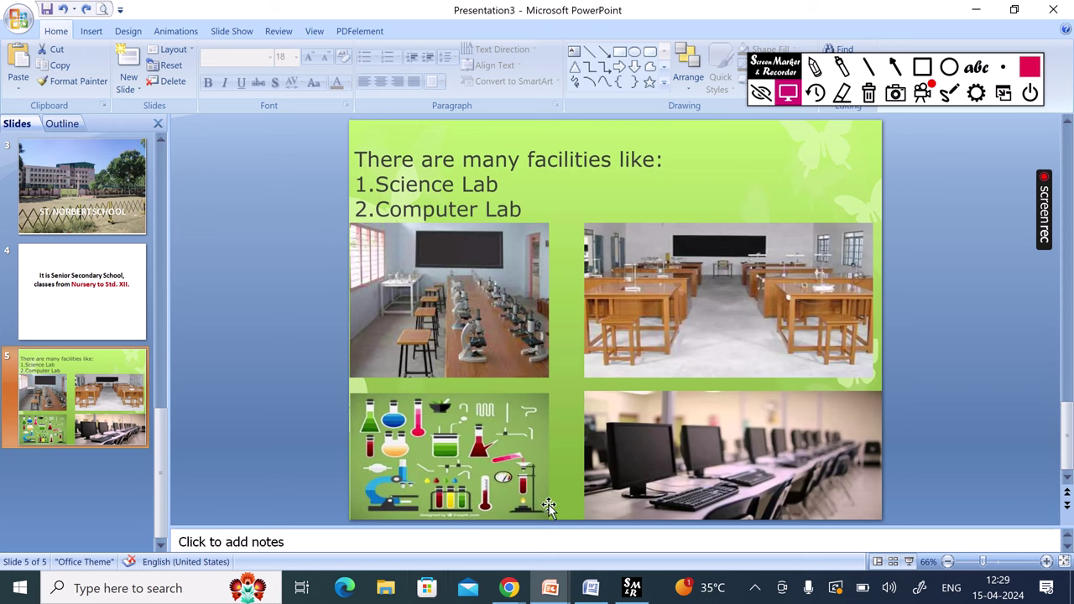
- Run the My school slide show from the beginning, advancing through every slide to Thank you
mouse_move(554, 594)
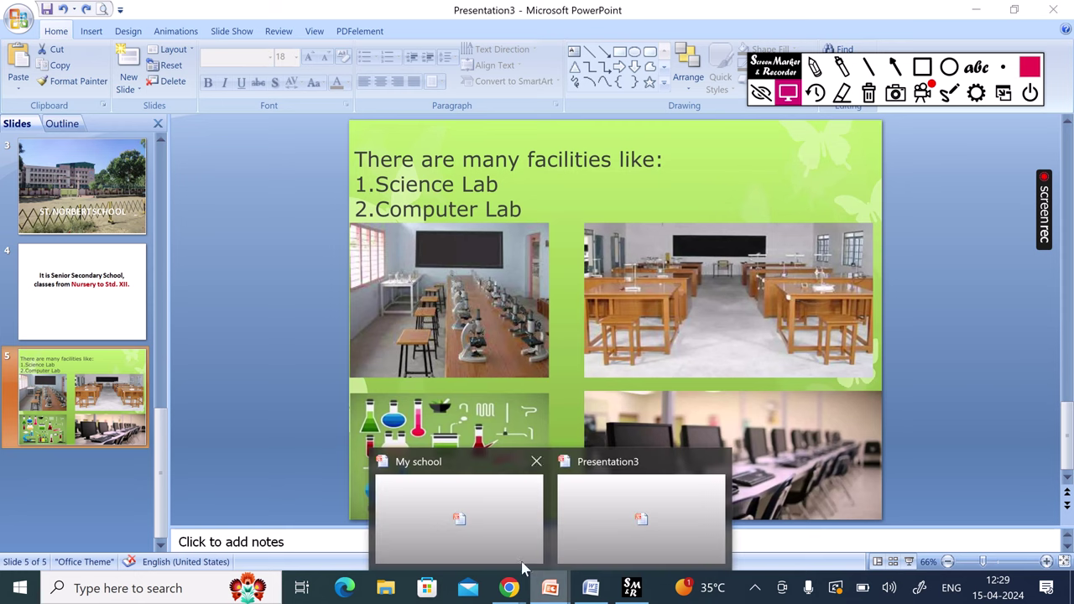
left_click(506, 538)
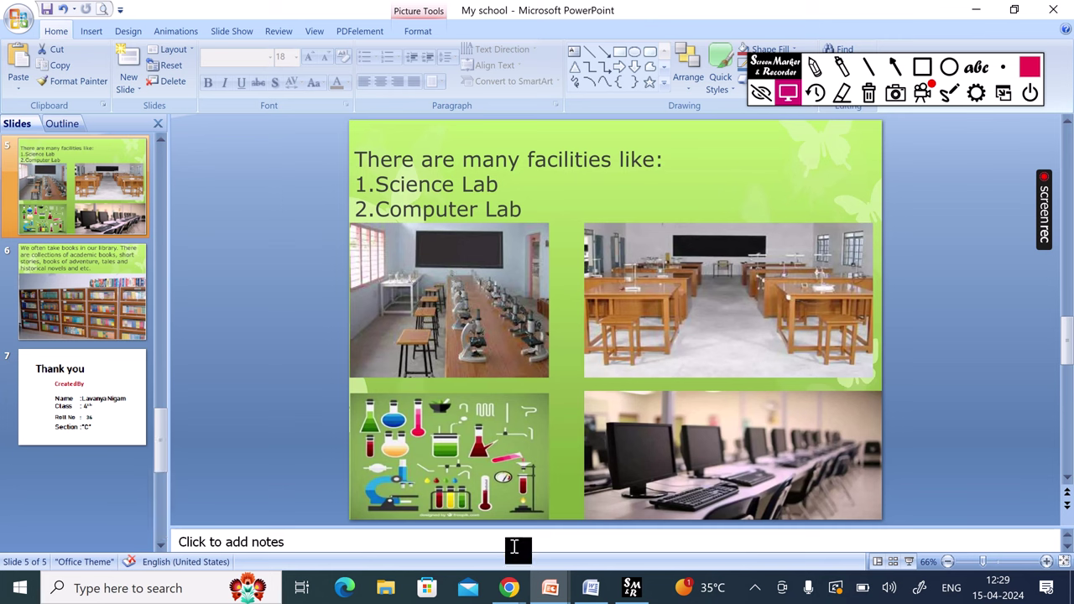
left_click(232, 34)
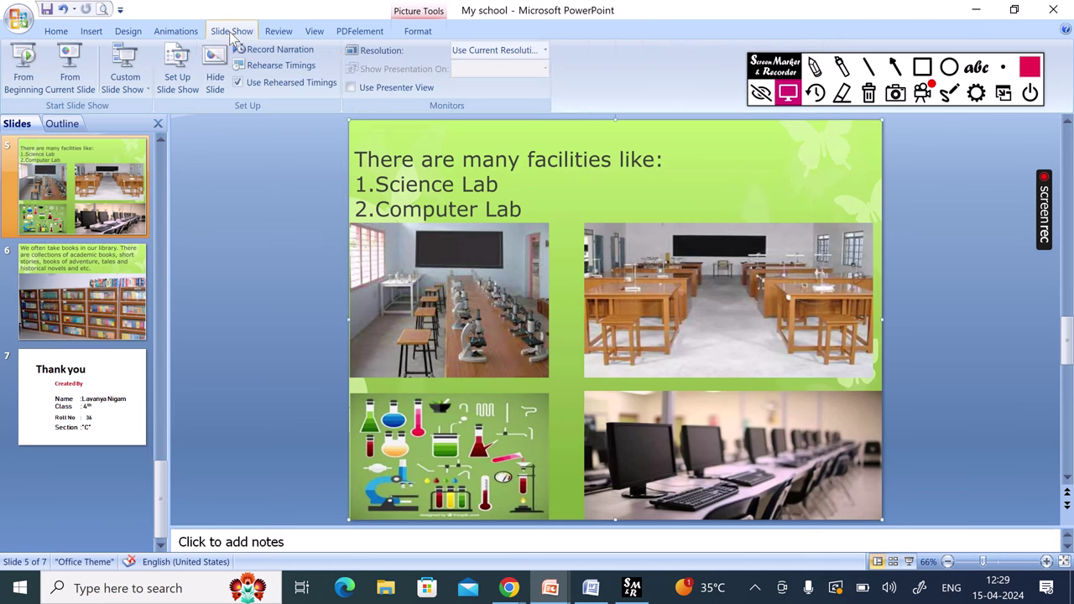
left_click(24, 74)
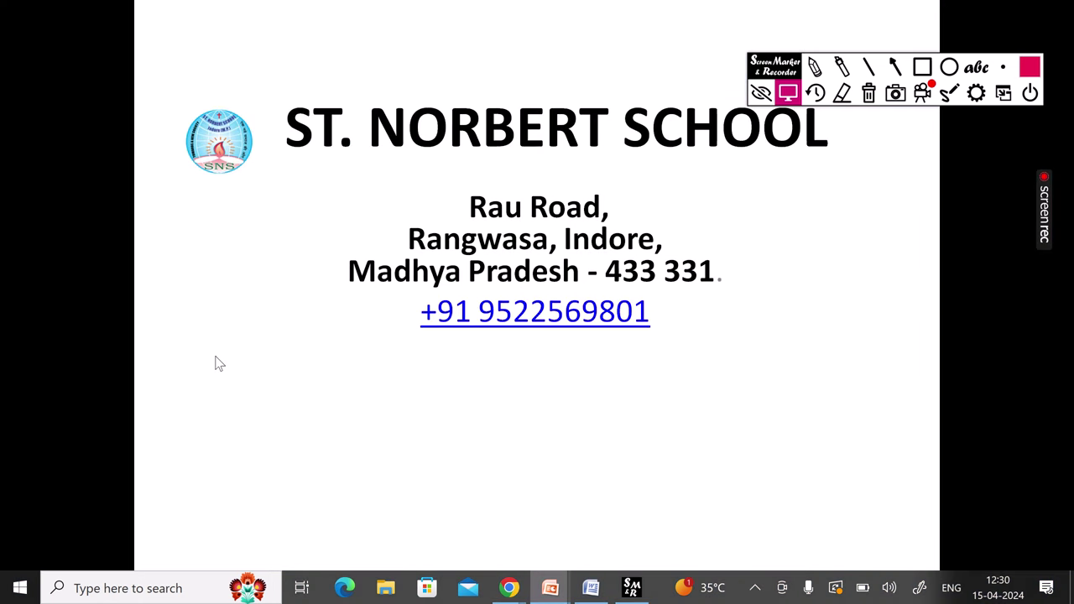
left_click(216, 358)
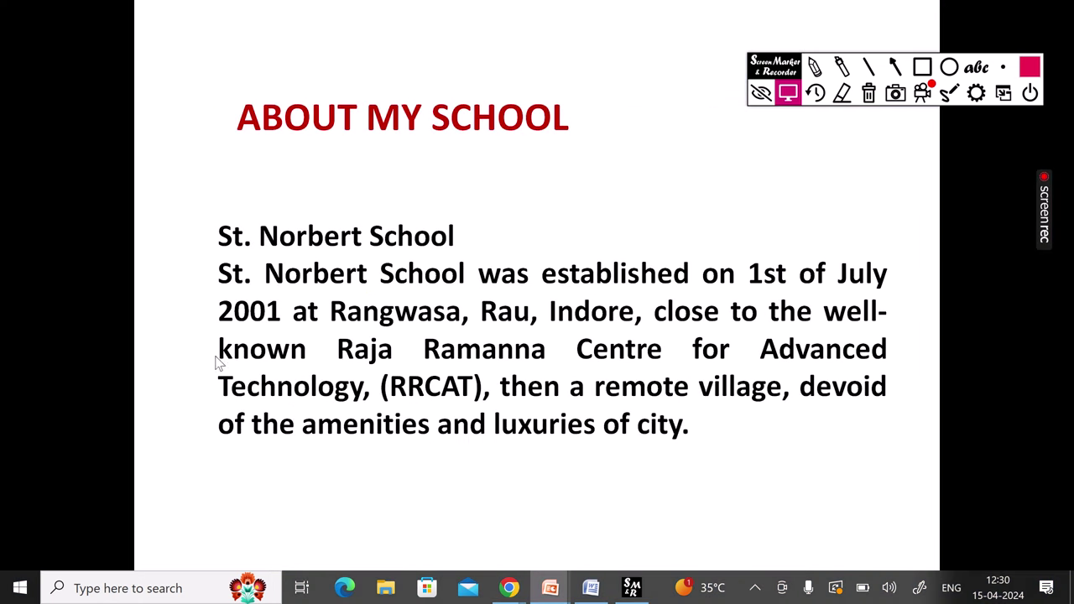
left_click(424, 502)
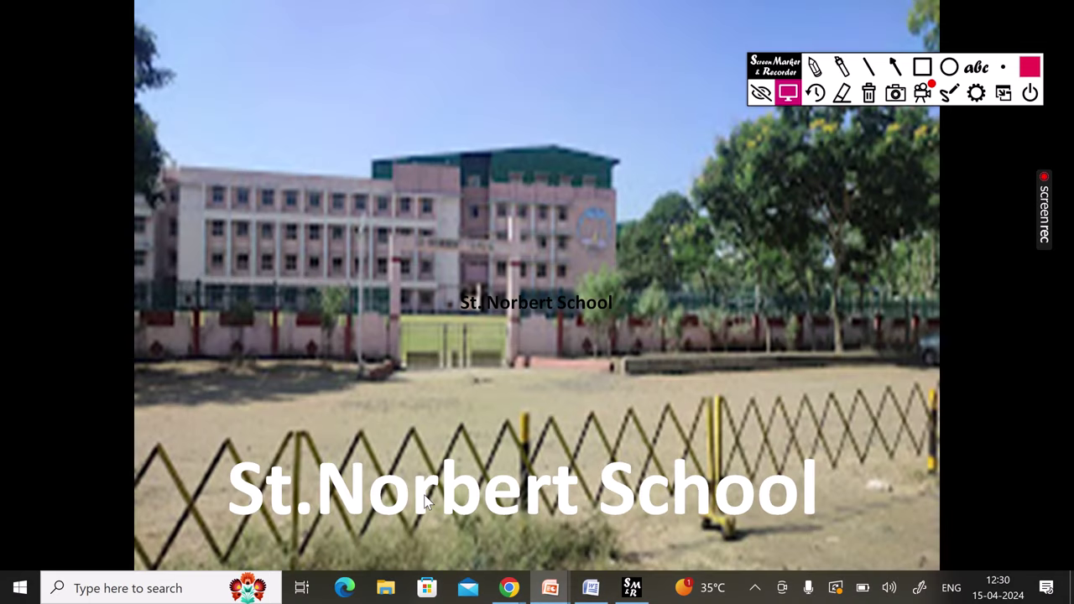
left_click(426, 502)
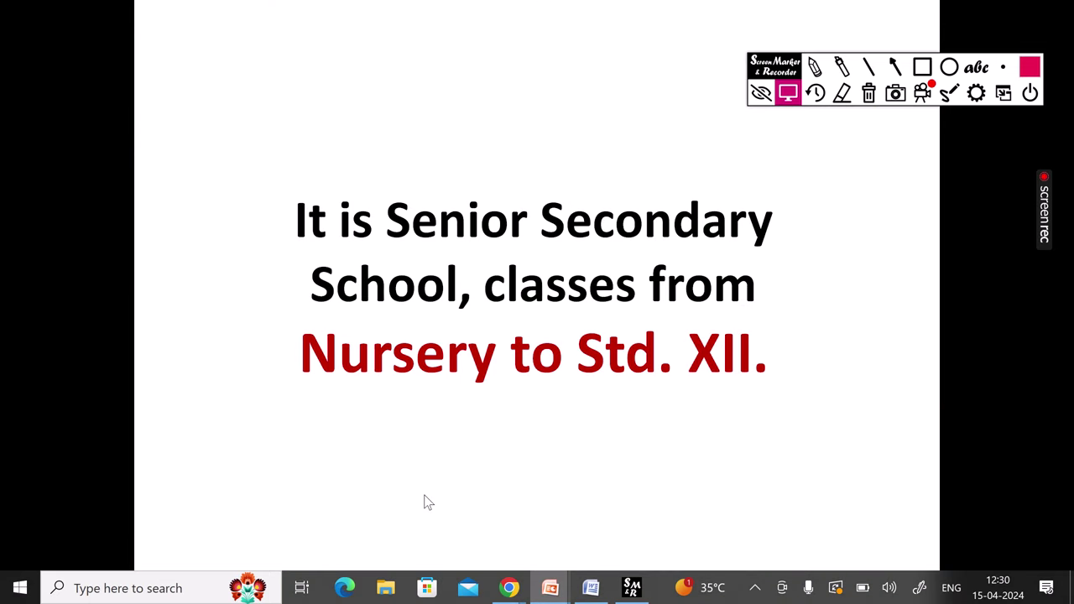
left_click(424, 502)
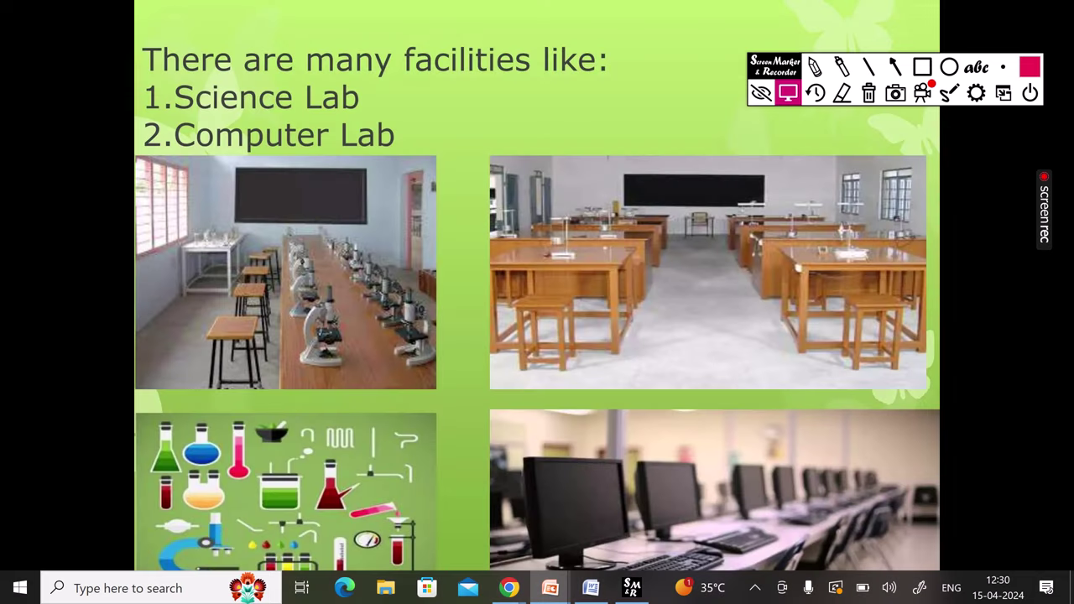
key("Right")
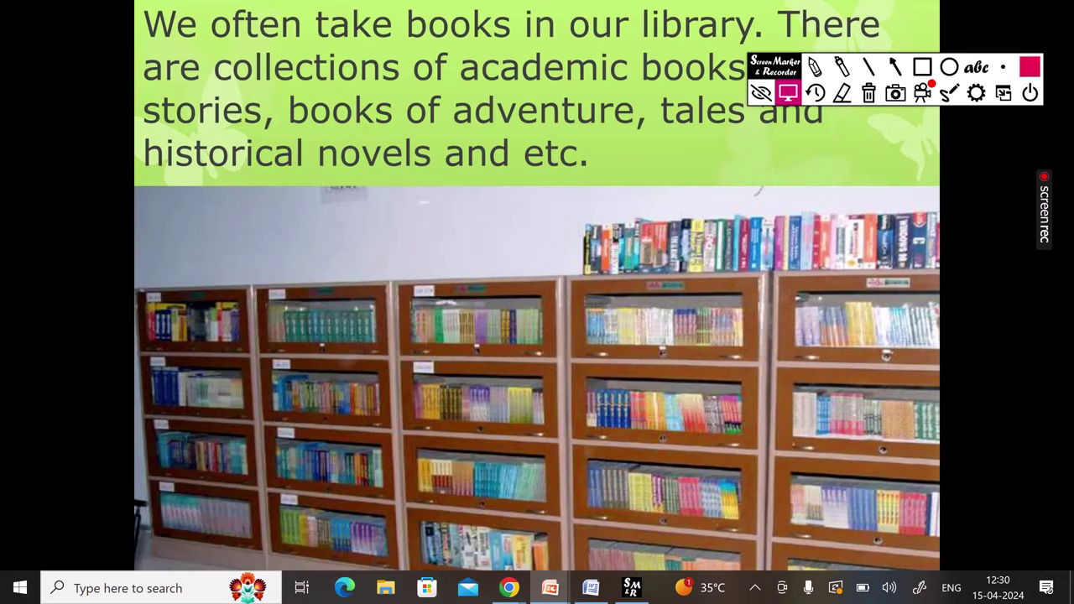
key("Right")
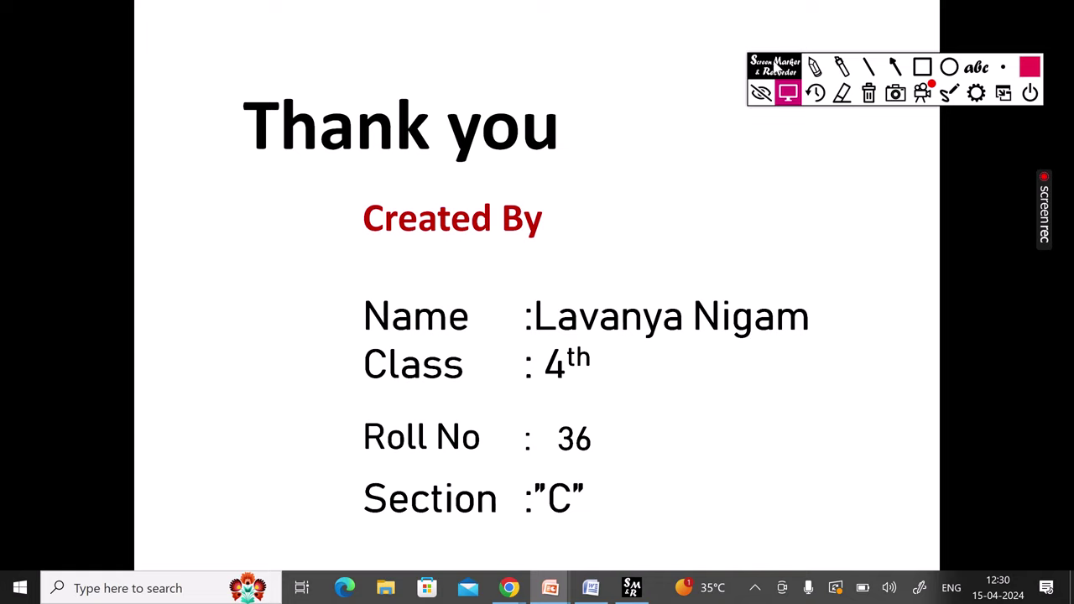
mouse_move(775, 66)
left_mouse_down()
mouse_move(843, 3)
mouse_move(839, 12)
left_mouse_up()
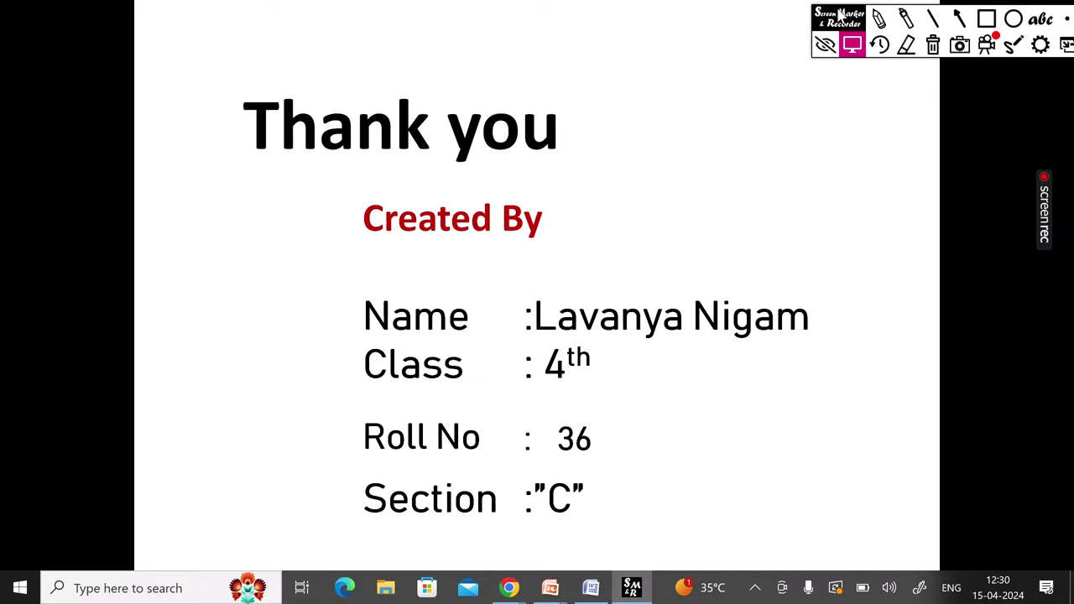